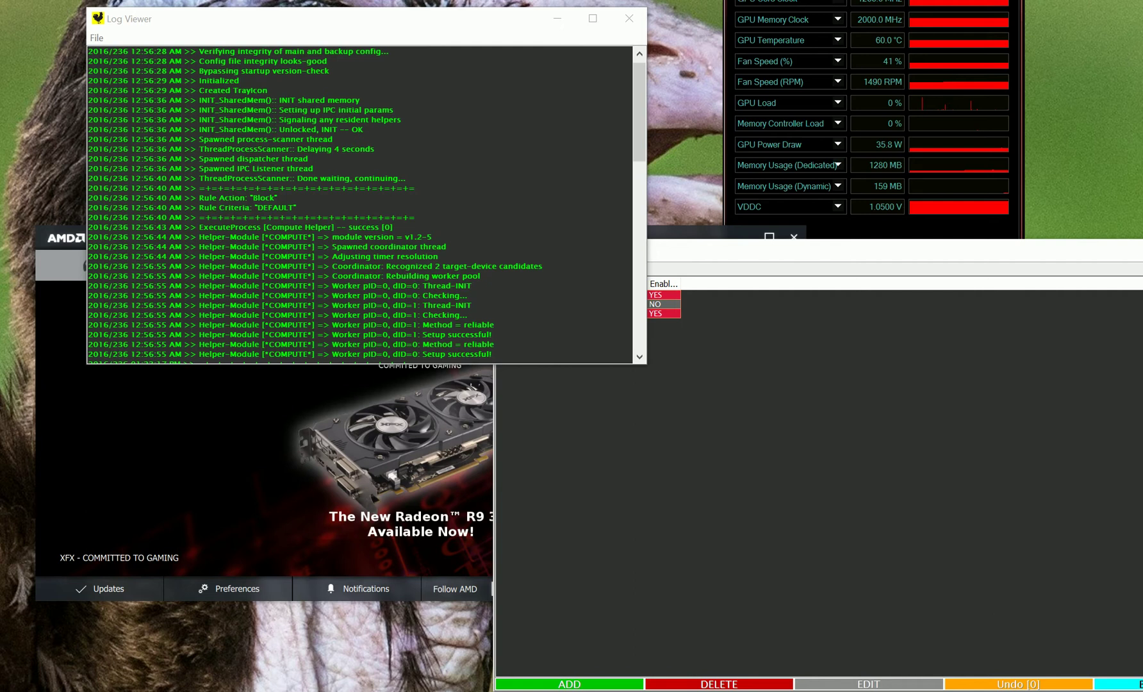
Step: Move the GPU-Z and ClockBlocker Settings windows so GPU-Z is fully visible
{"action": "left_click_drag", "start_coordinate": [933, 9], "coordinate": [930, 21]}
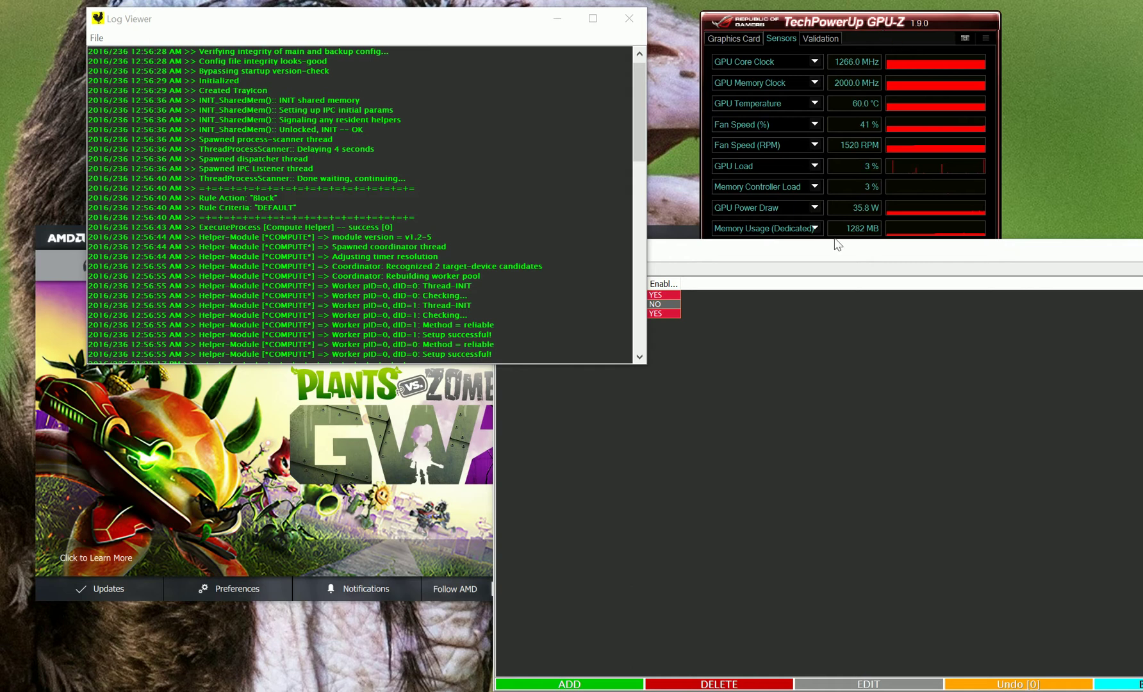
{"action": "mouse_move", "coordinate": [1019, 255]}
{"action": "left_mouse_down"}
{"action": "mouse_move", "coordinate": [1015, 524]}
{"action": "mouse_move", "coordinate": [1036, 436]}
{"action": "left_mouse_up"}
Step: Show the RX 480's Graphics Card details and driver version, with ClockBlocker Settings moved back up
{"action": "left_click", "coordinate": [730, 37]}
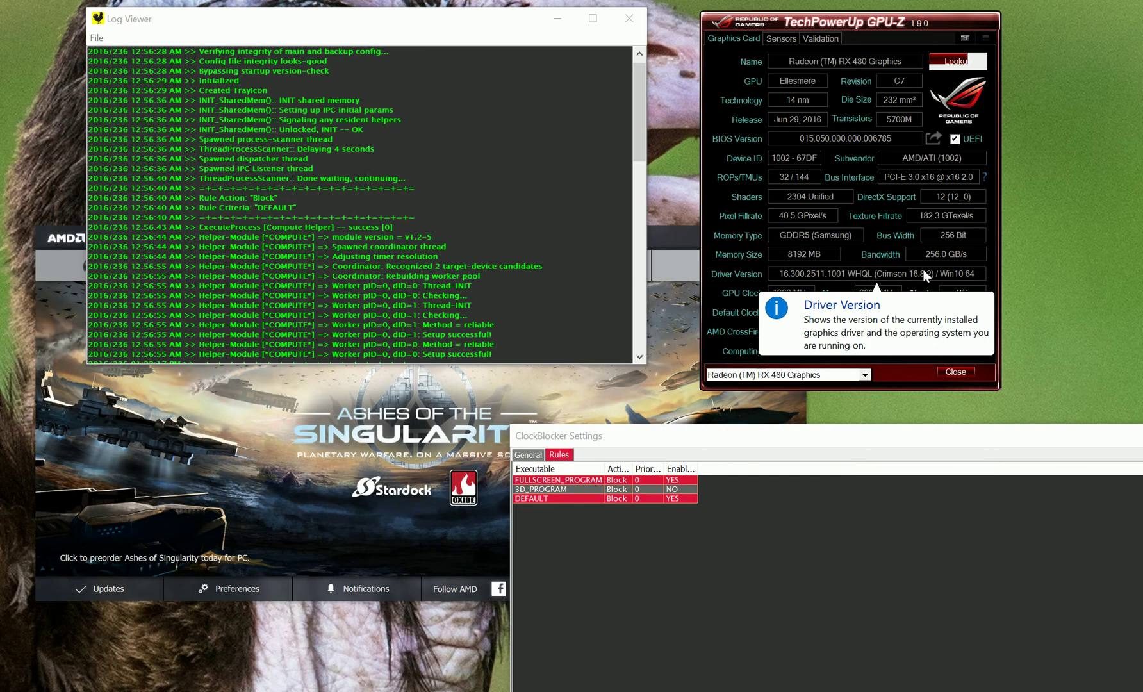
{"action": "mouse_move", "coordinate": [883, 442]}
{"action": "left_mouse_down"}
{"action": "mouse_move", "coordinate": [894, 188]}
{"action": "mouse_move", "coordinate": [947, 248]}
{"action": "left_mouse_up"}
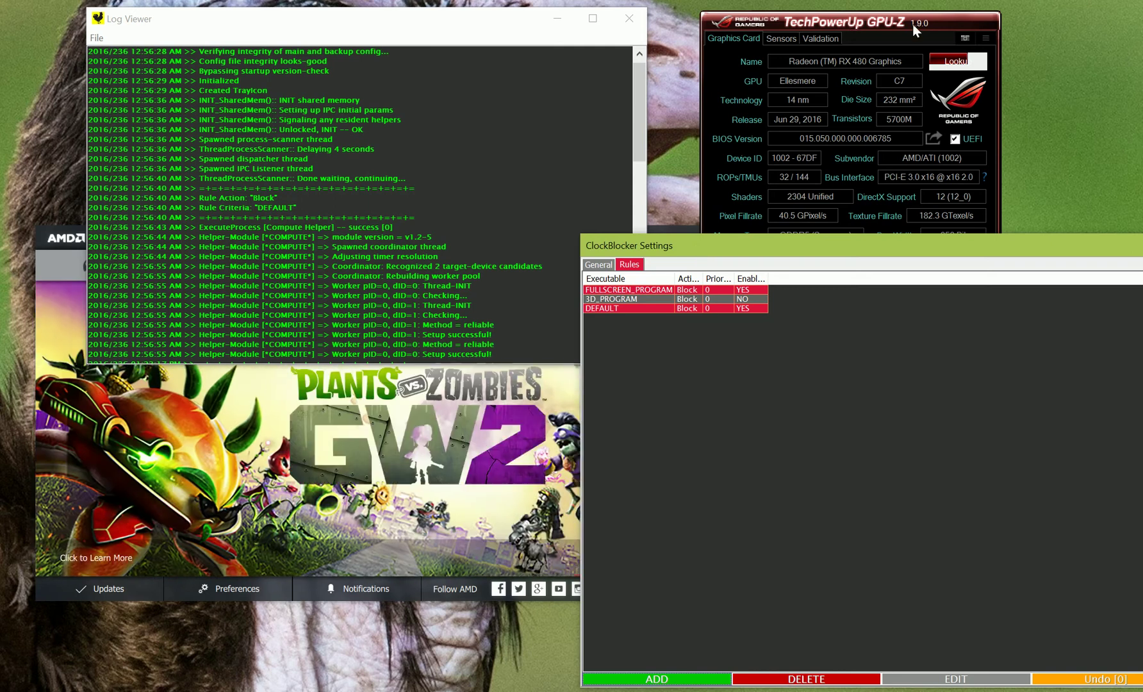
{"action": "left_click", "coordinate": [957, 19]}
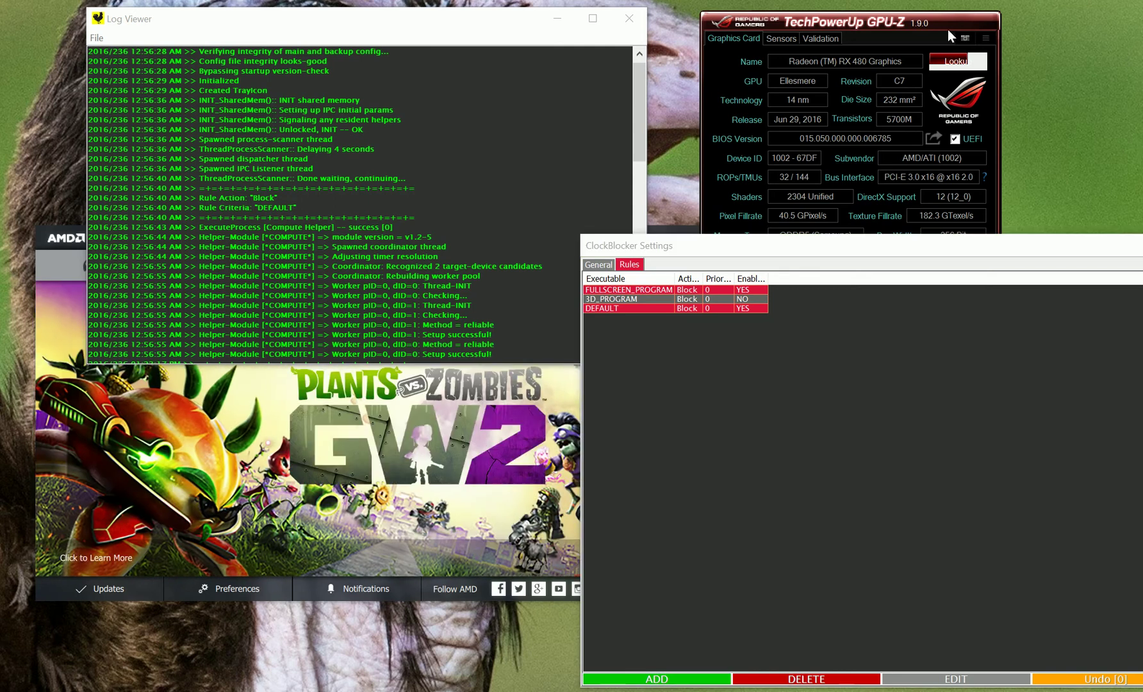
Step: Show GPU-Z's Sensors tab with ClockBlocker Settings moved down-left off the readings
{"action": "left_click", "coordinate": [777, 38]}
{"action": "left_click_drag", "start_coordinate": [971, 240], "coordinate": [841, 459]}
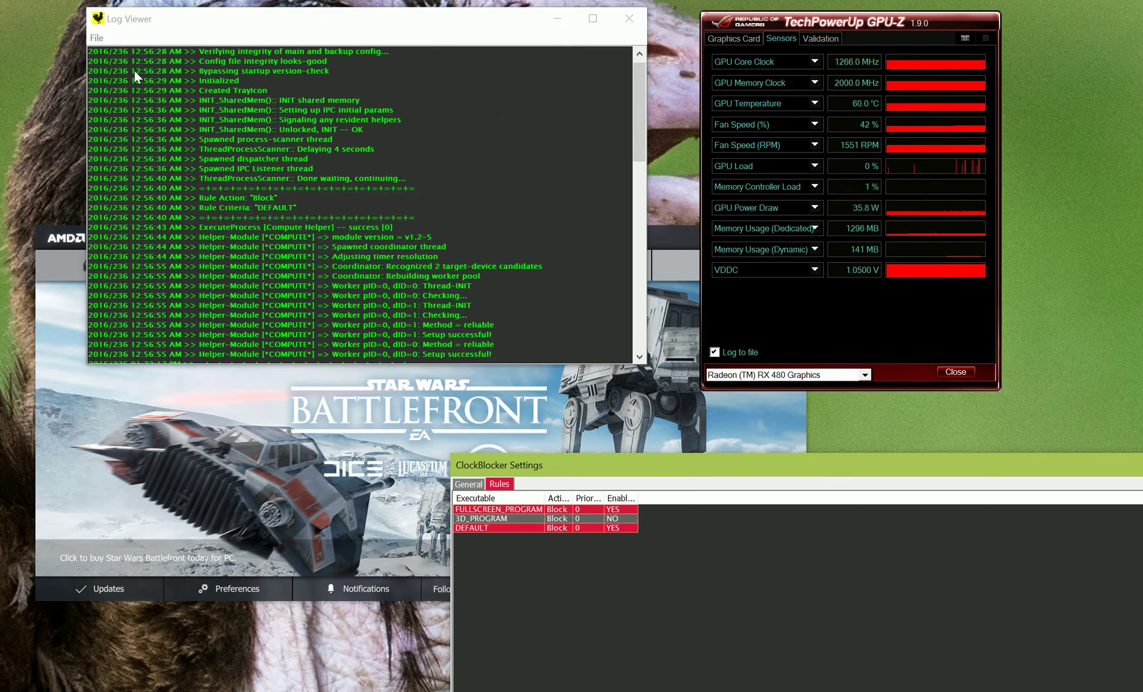
{"action": "left_click_drag", "start_coordinate": [635, 75], "coordinate": [637, 59]}
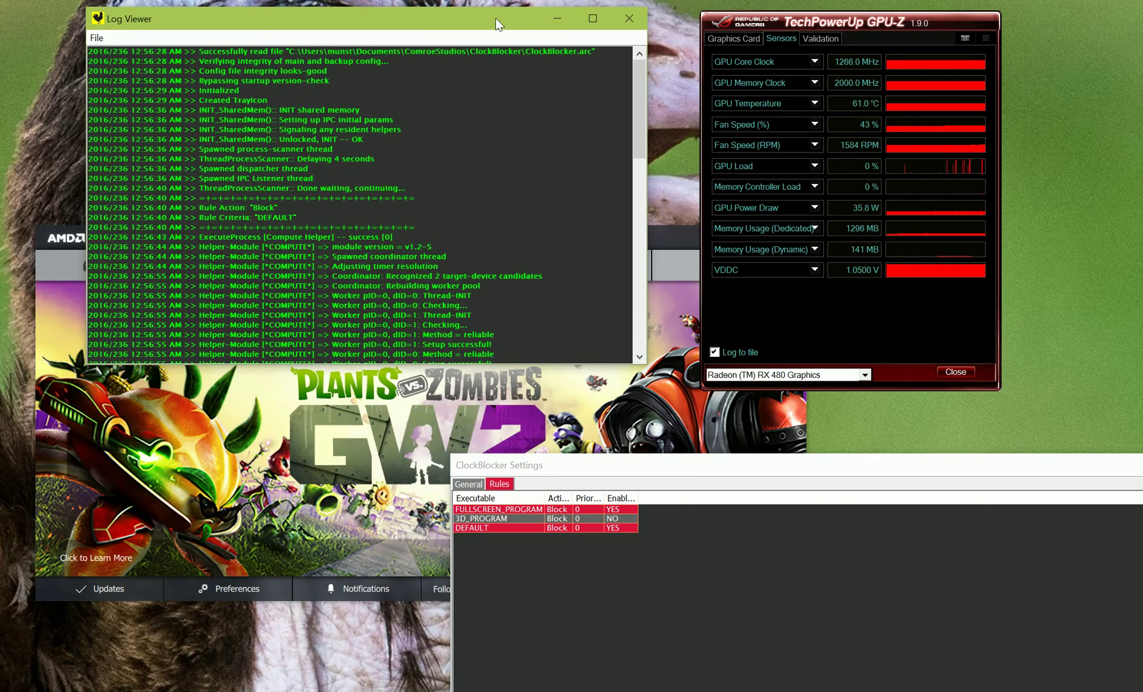
{"action": "left_click_drag", "start_coordinate": [495, 18], "coordinate": [493, 30]}
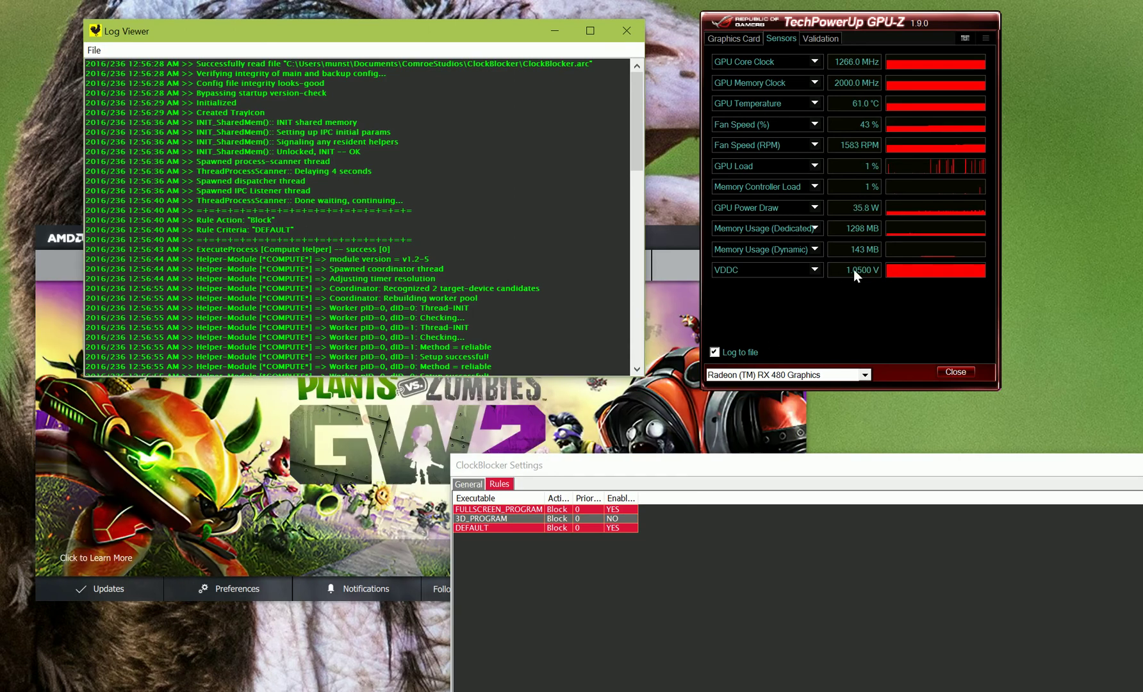
{"action": "left_click_drag", "start_coordinate": [924, 471], "coordinate": [897, 390]}
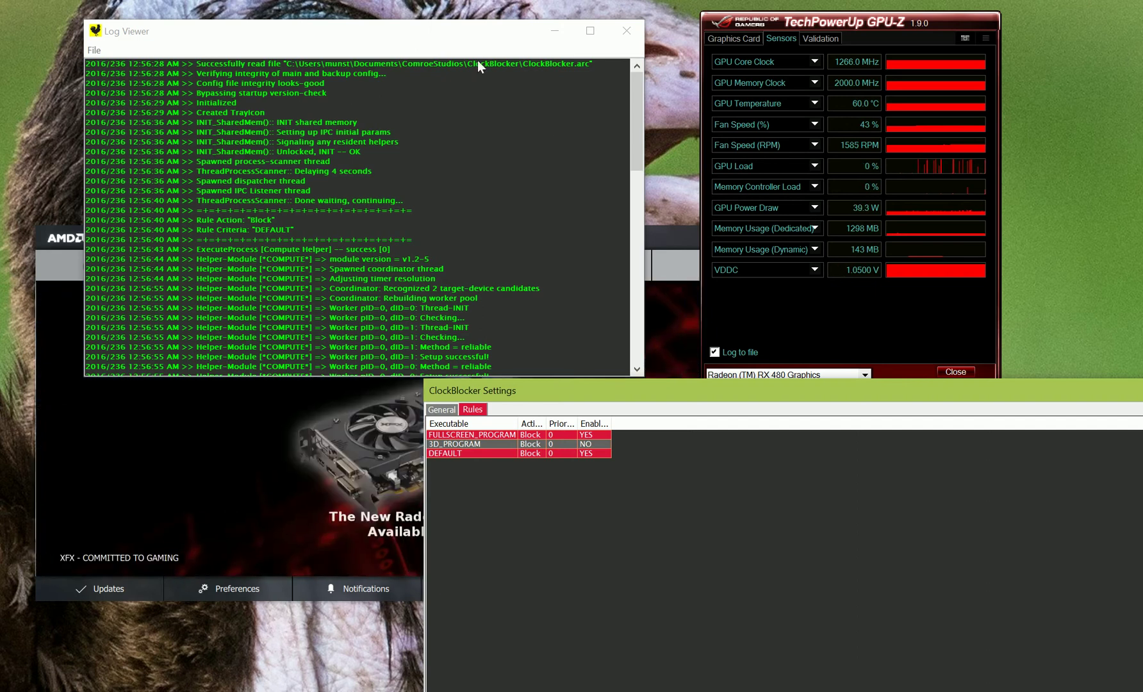
Step: Edit the DEFAULT rule's Action Type to Downclock and save it
{"action": "mouse_move", "coordinate": [773, 389]}
{"action": "left_mouse_down"}
{"action": "mouse_move", "coordinate": [740, 270]}
{"action": "mouse_move", "coordinate": [698, 226]}
{"action": "left_mouse_up"}
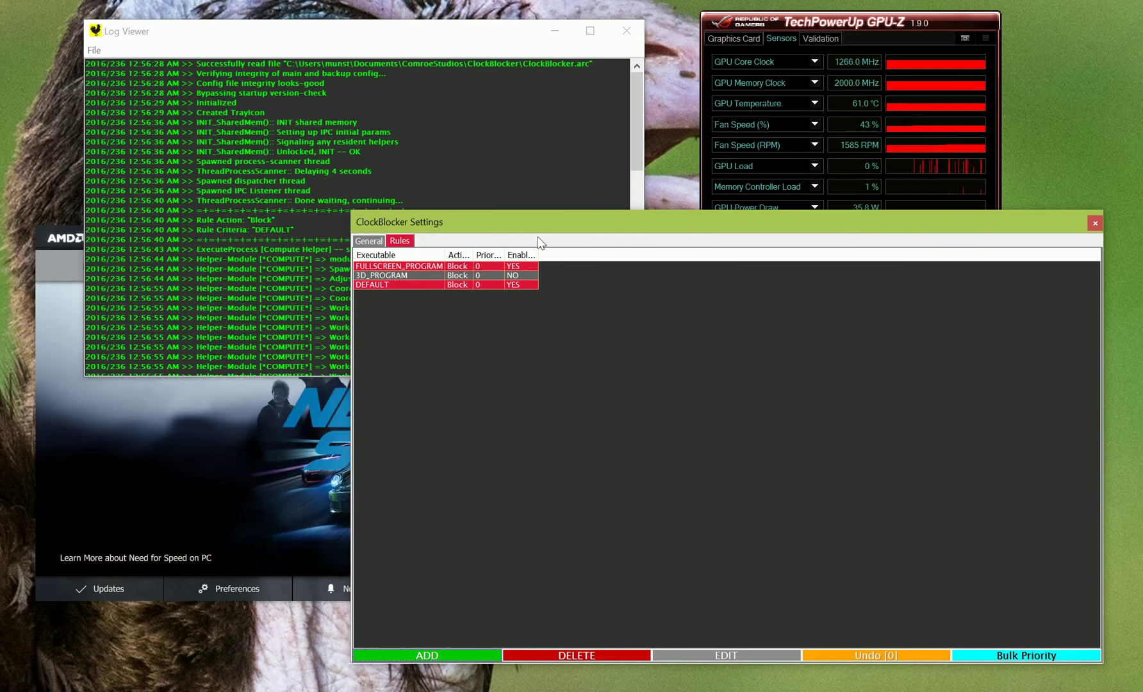
{"action": "left_click_drag", "start_coordinate": [573, 219], "coordinate": [517, 228]}
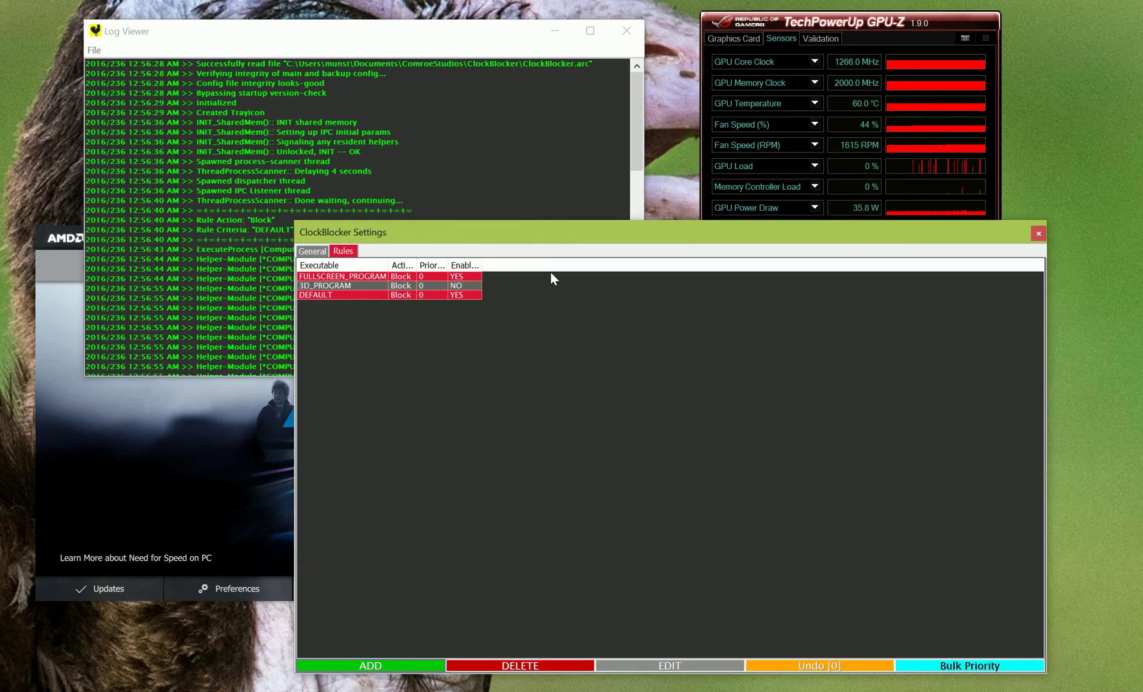
{"action": "double_click", "coordinate": [355, 297]}
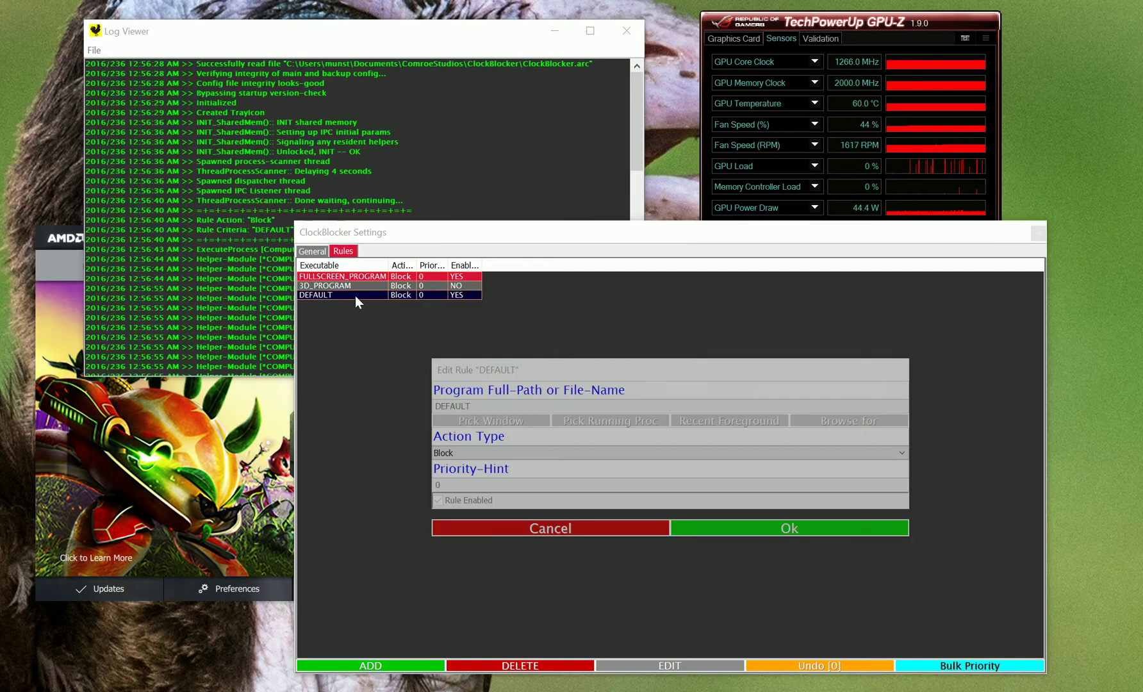
{"action": "left_click_drag", "start_coordinate": [619, 370], "coordinate": [306, 113]}
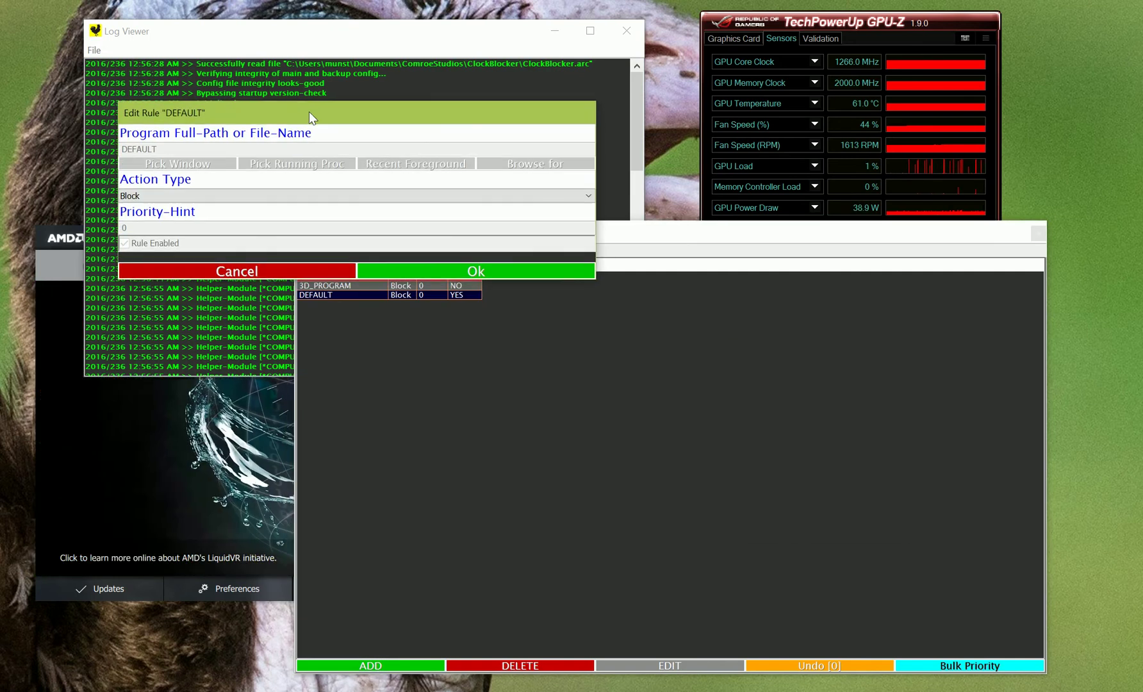
{"action": "left_click", "coordinate": [208, 197]}
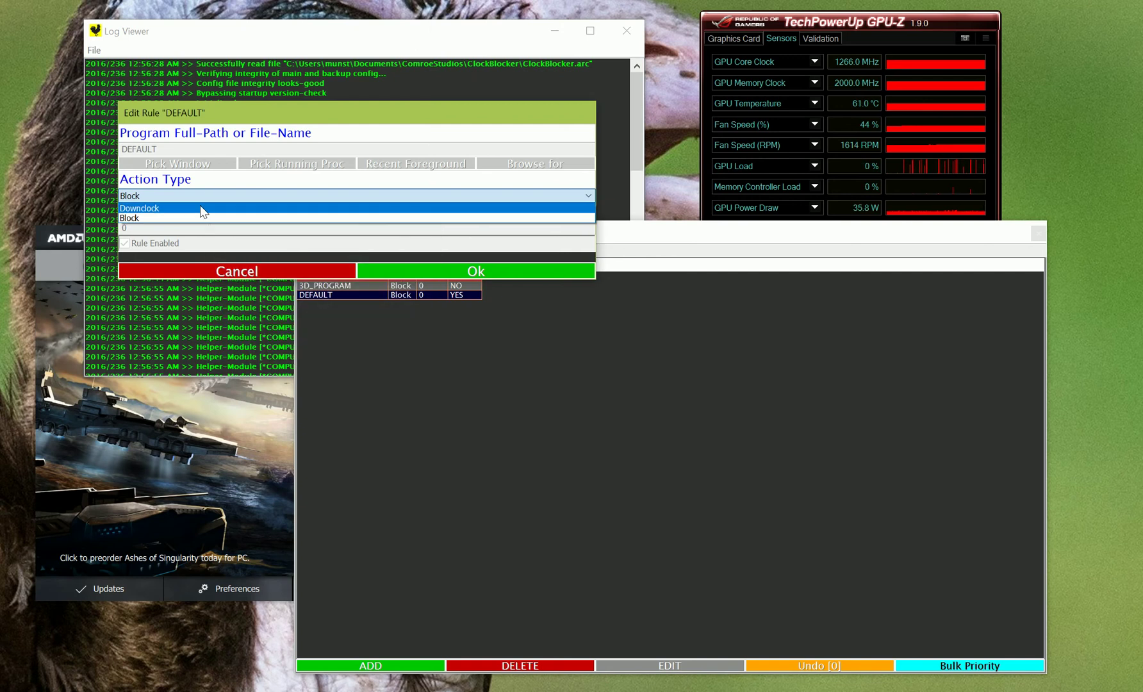
{"action": "left_click", "coordinate": [203, 209]}
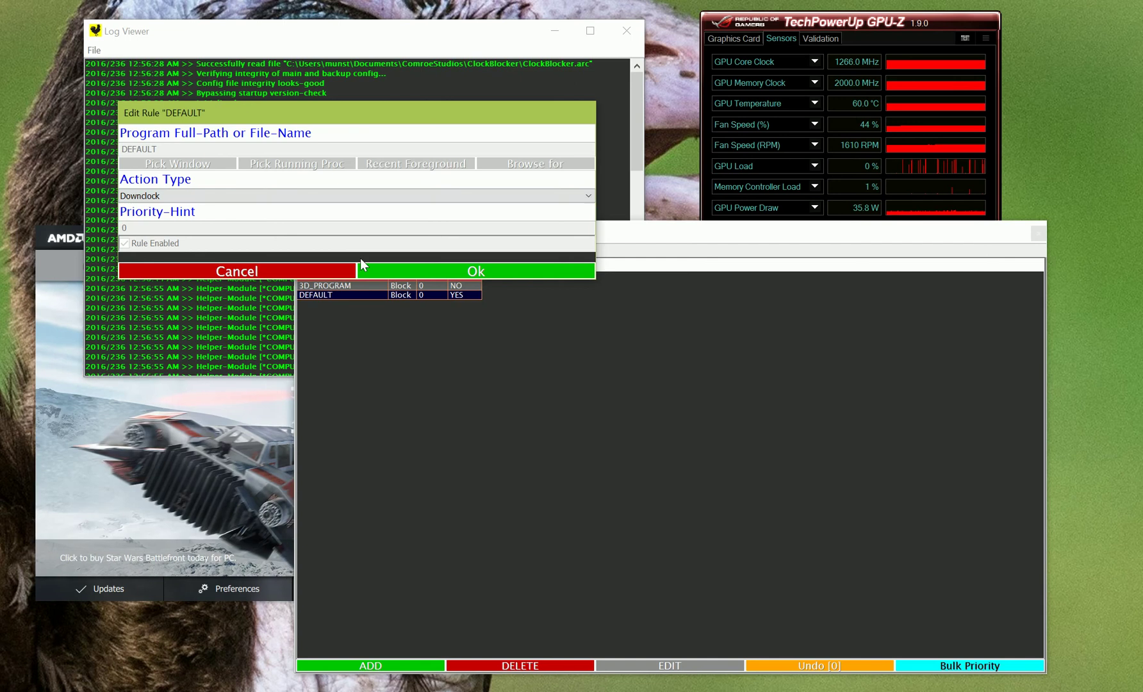
{"action": "left_click", "coordinate": [395, 269]}
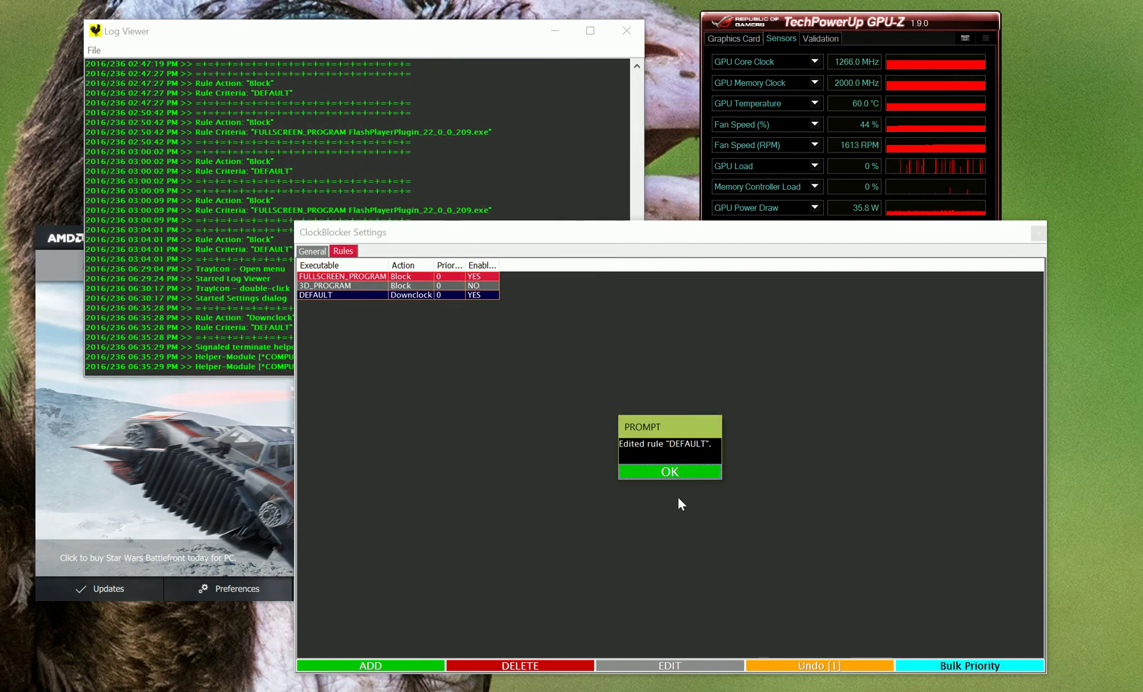
Step: Dismiss the 'Edited rule DEFAULT' confirmation
{"action": "left_click", "coordinate": [658, 474]}
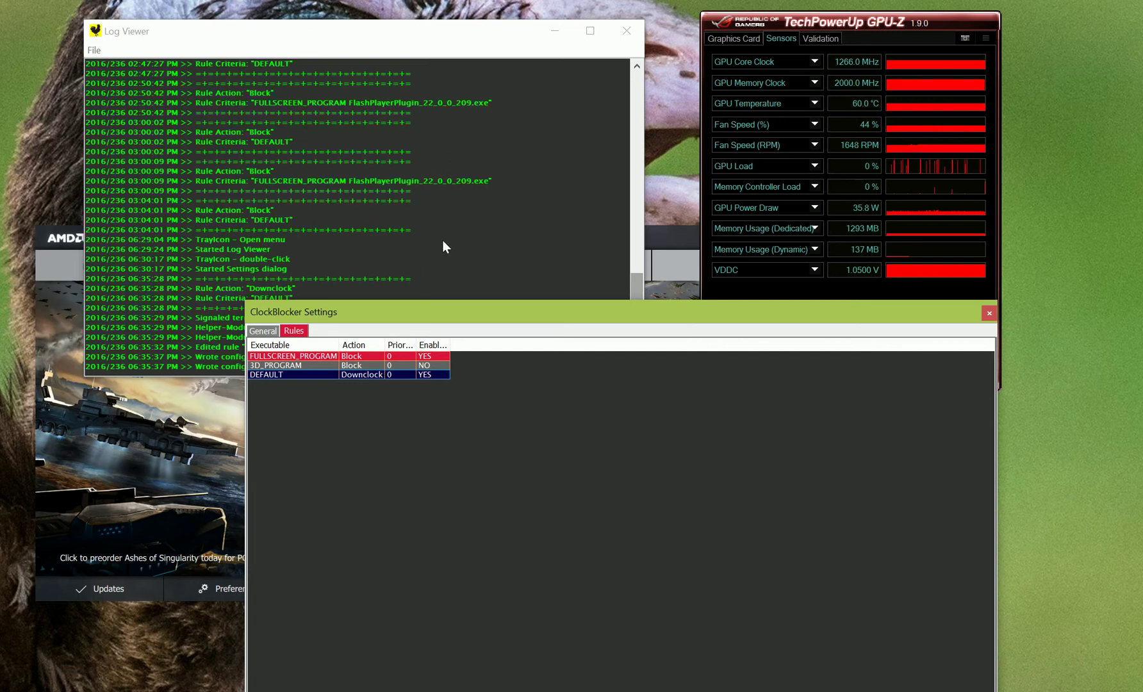
{"action": "left_click", "coordinate": [474, 40]}
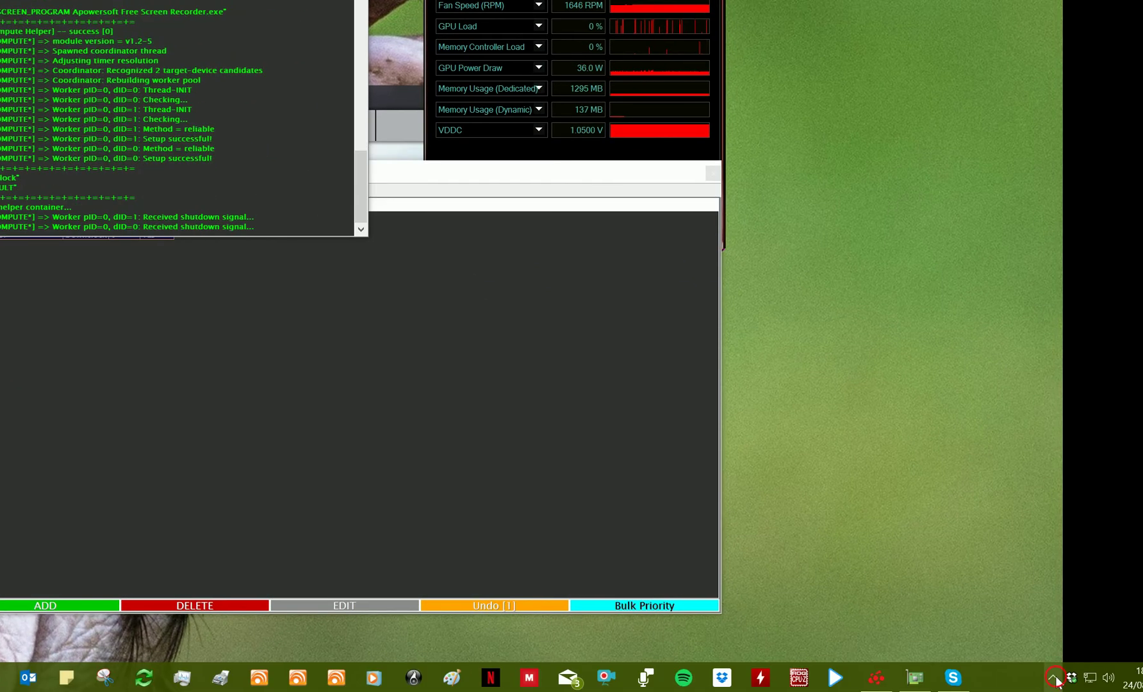
{"action": "left_click", "coordinate": [1054, 678]}
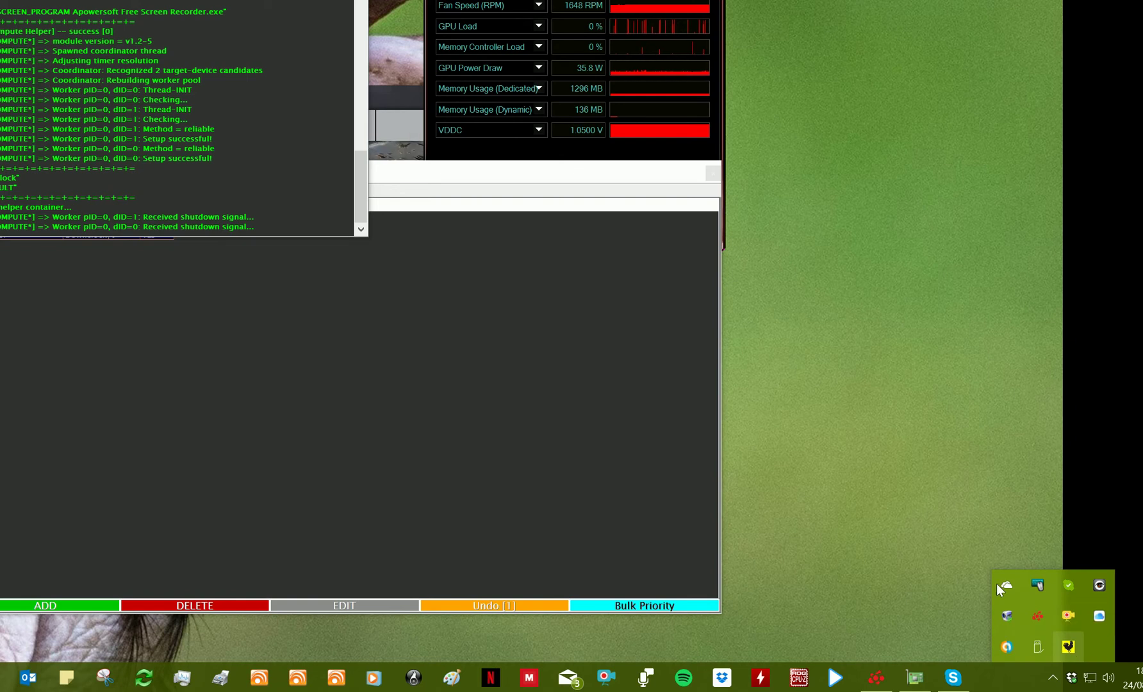
{"action": "left_click", "coordinate": [218, 315]}
Step: Set the DEFAULT rule's Action Type to Block, save, and acknowledge the edit prompt
{"action": "left_click", "coordinate": [16, 232]}
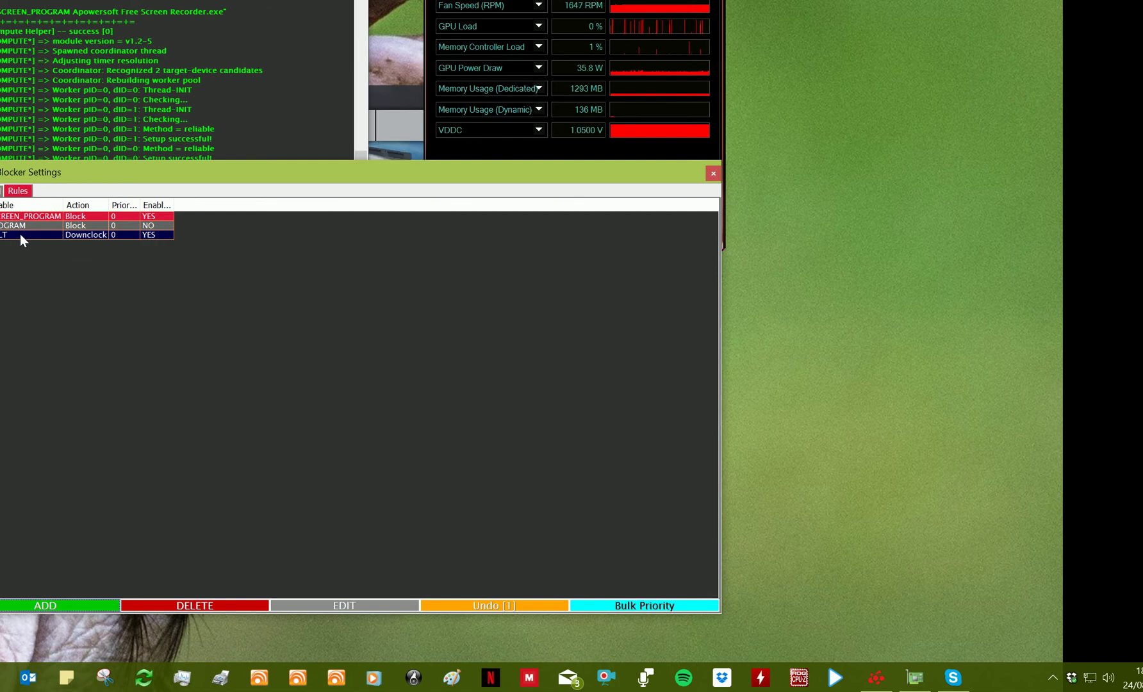
{"action": "double_click", "coordinate": [20, 235]}
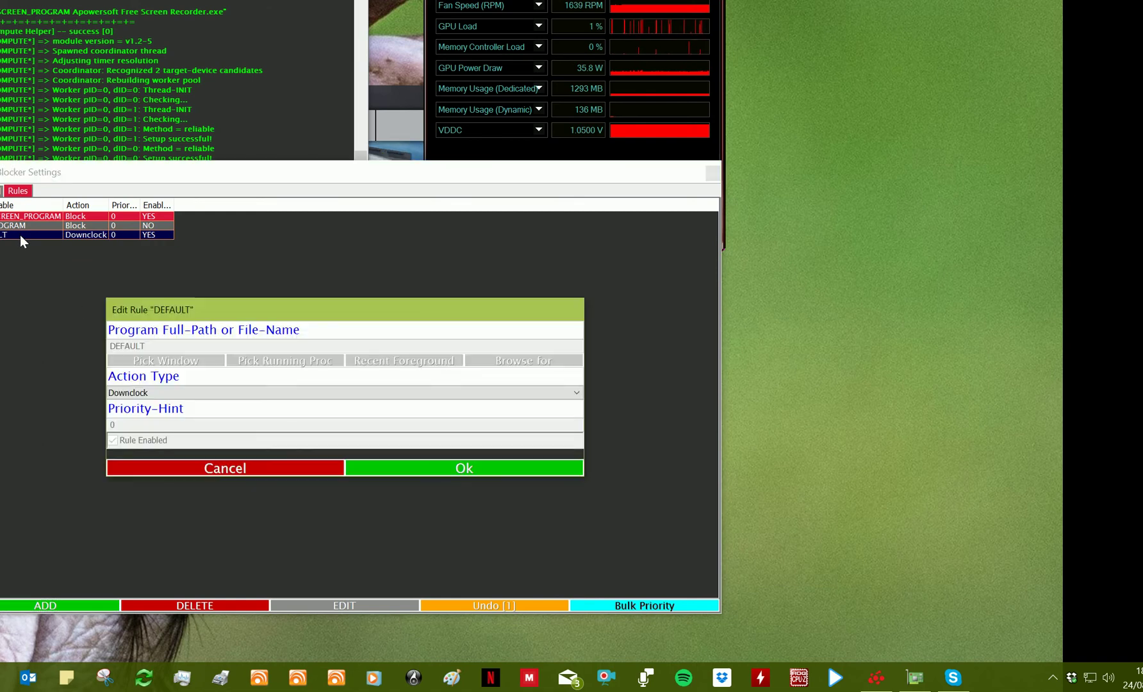
{"action": "left_click", "coordinate": [181, 393]}
{"action": "left_click", "coordinate": [179, 416]}
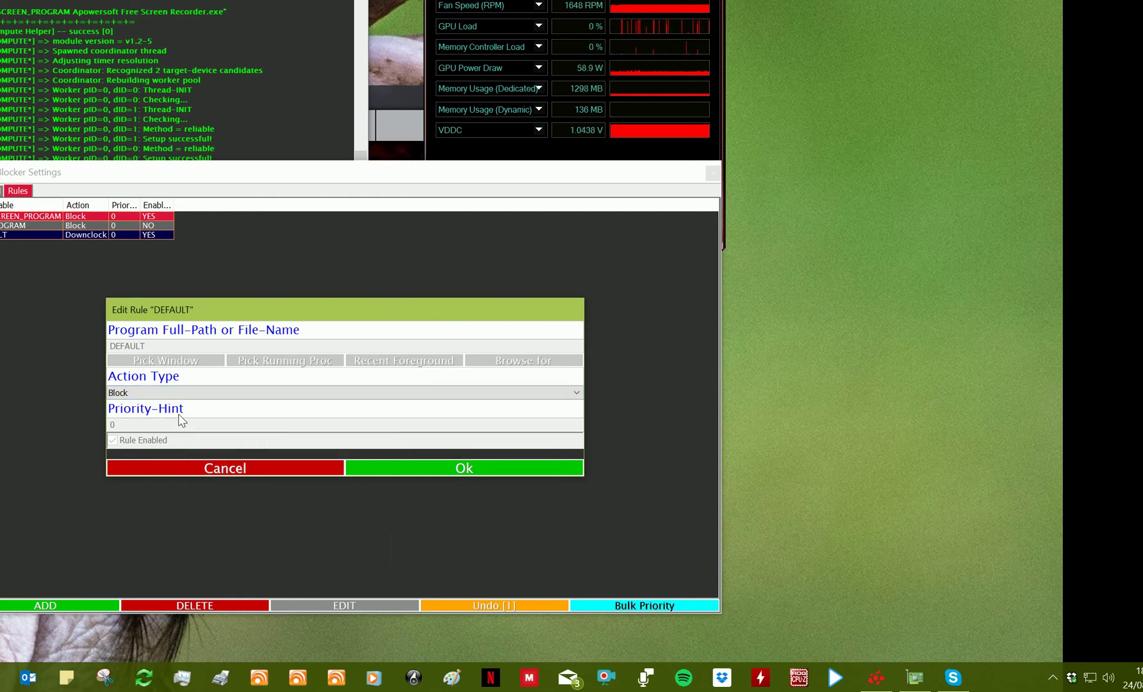
{"action": "left_click", "coordinate": [424, 469]}
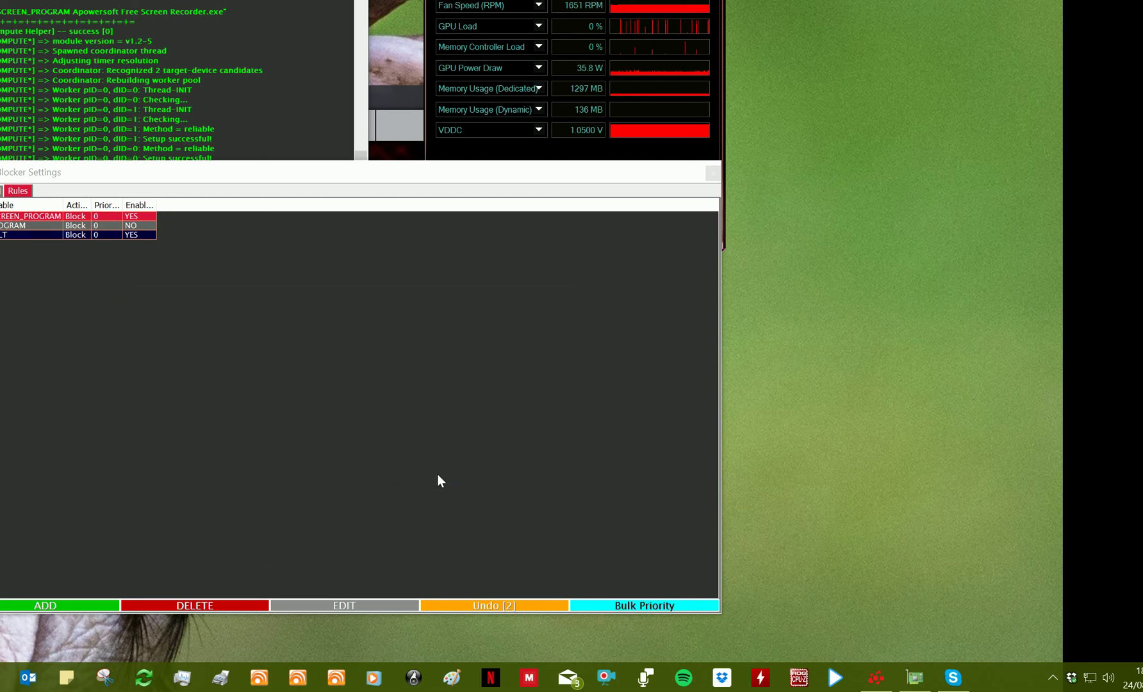
{"action": "left_click", "coordinate": [1053, 678]}
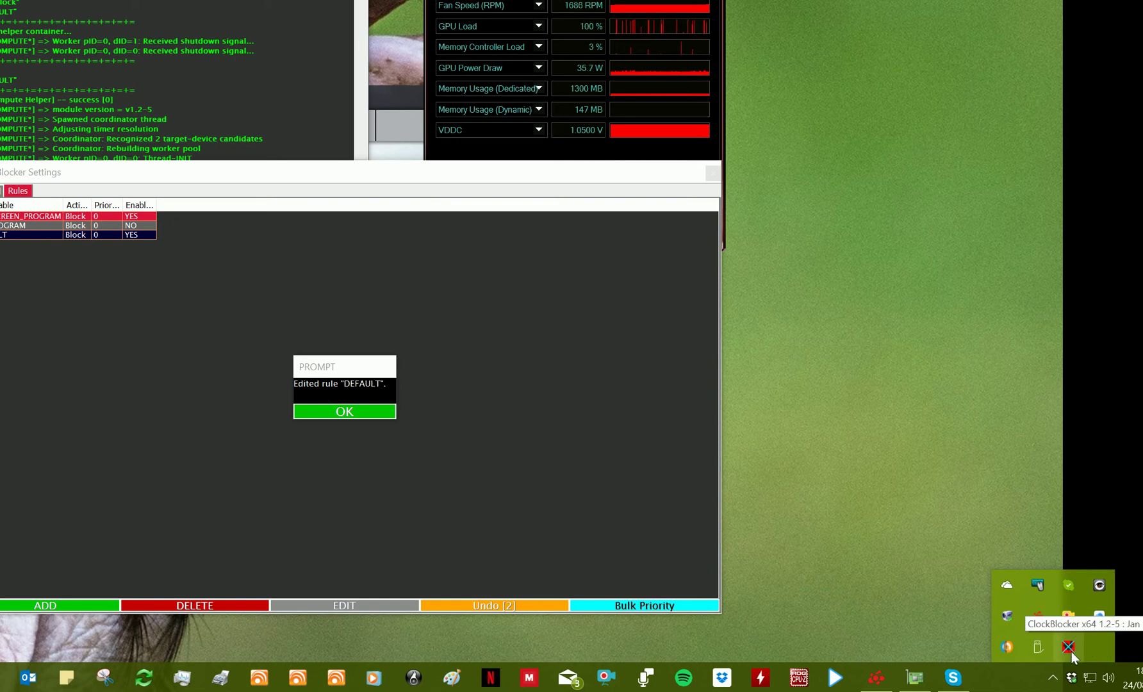
{"action": "left_click", "coordinate": [353, 413]}
Step: Close the ClockBlocker rules window and bring Radeon Settings forward, shifted right
{"action": "left_click", "coordinate": [389, 92]}
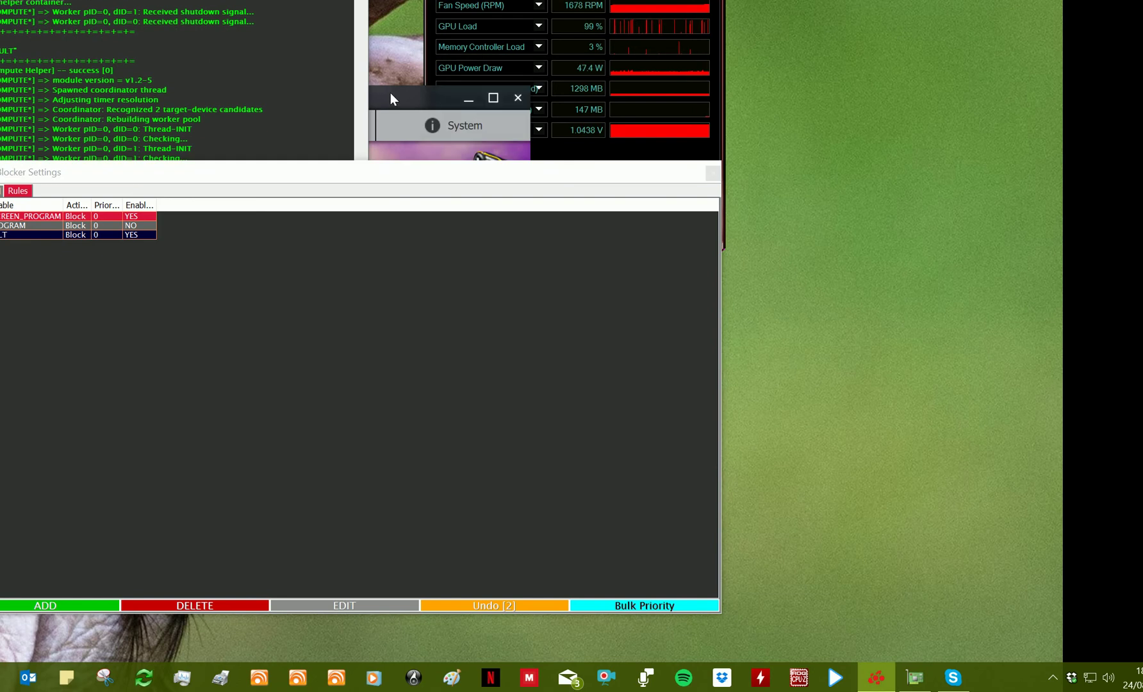
{"action": "left_click_drag", "start_coordinate": [655, 173], "coordinate": [547, 146]}
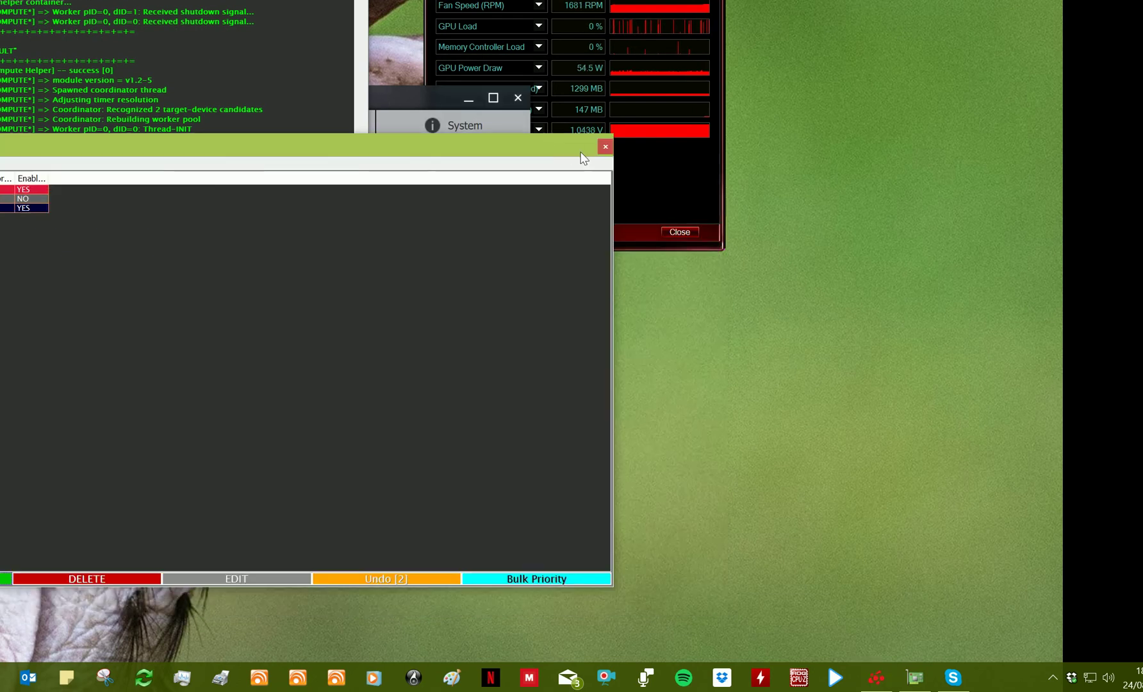
{"action": "left_click", "coordinate": [606, 147]}
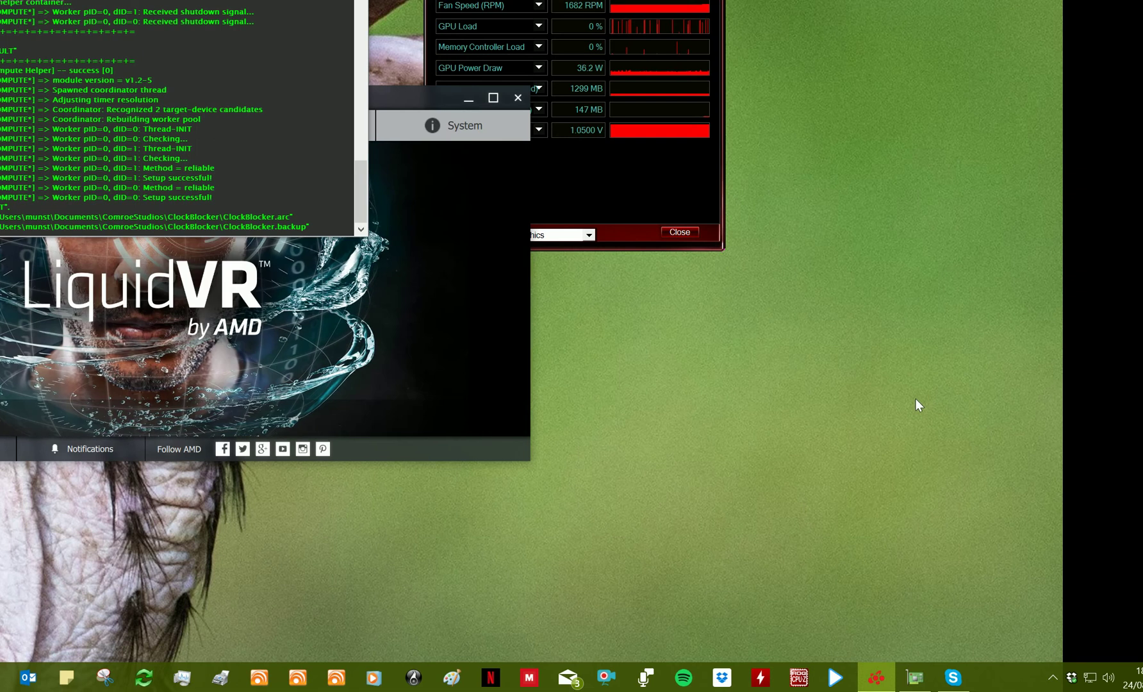
{"action": "left_click", "coordinate": [1051, 677]}
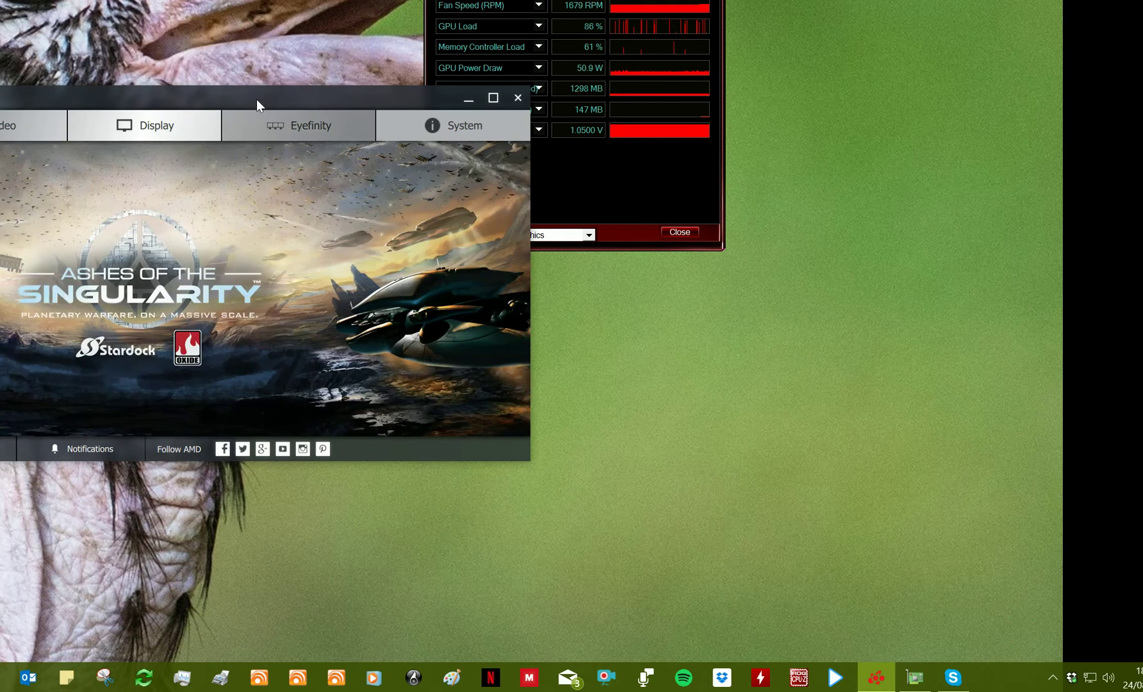
{"action": "mouse_move", "coordinate": [272, 98]}
{"action": "left_mouse_down"}
{"action": "mouse_move", "coordinate": [543, 131]}
{"action": "mouse_move", "coordinate": [568, 146]}
{"action": "left_mouse_up"}
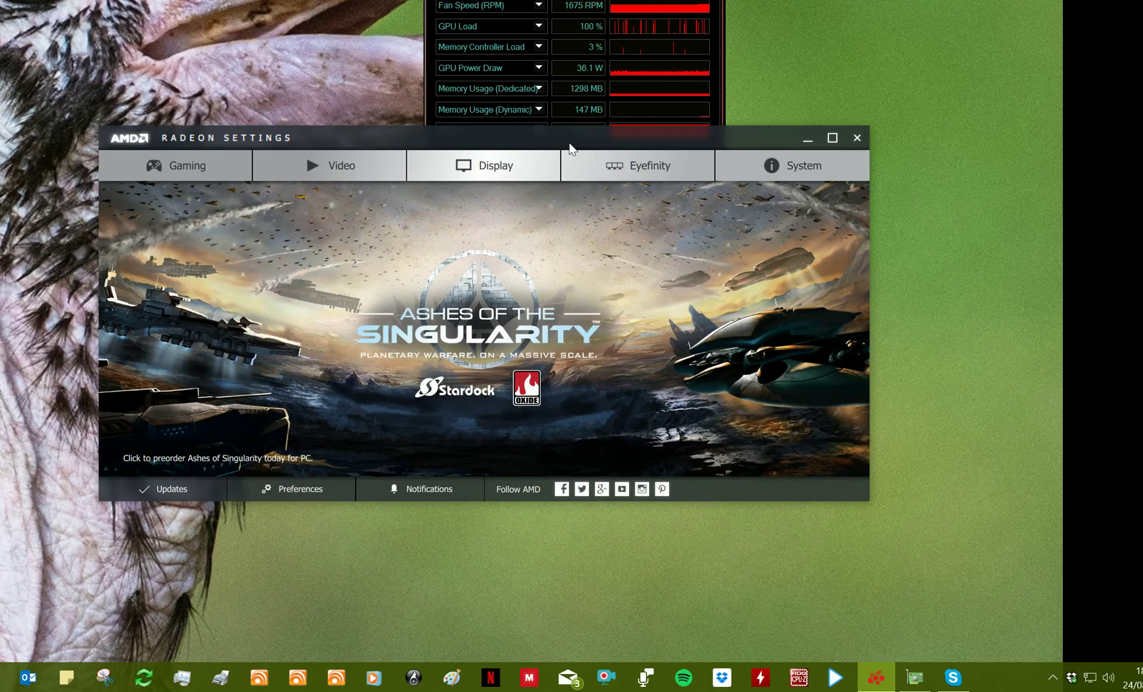
Step: Go to Gaming > Global Settings and open the Global WattMan tab
{"action": "left_click", "coordinate": [179, 166]}
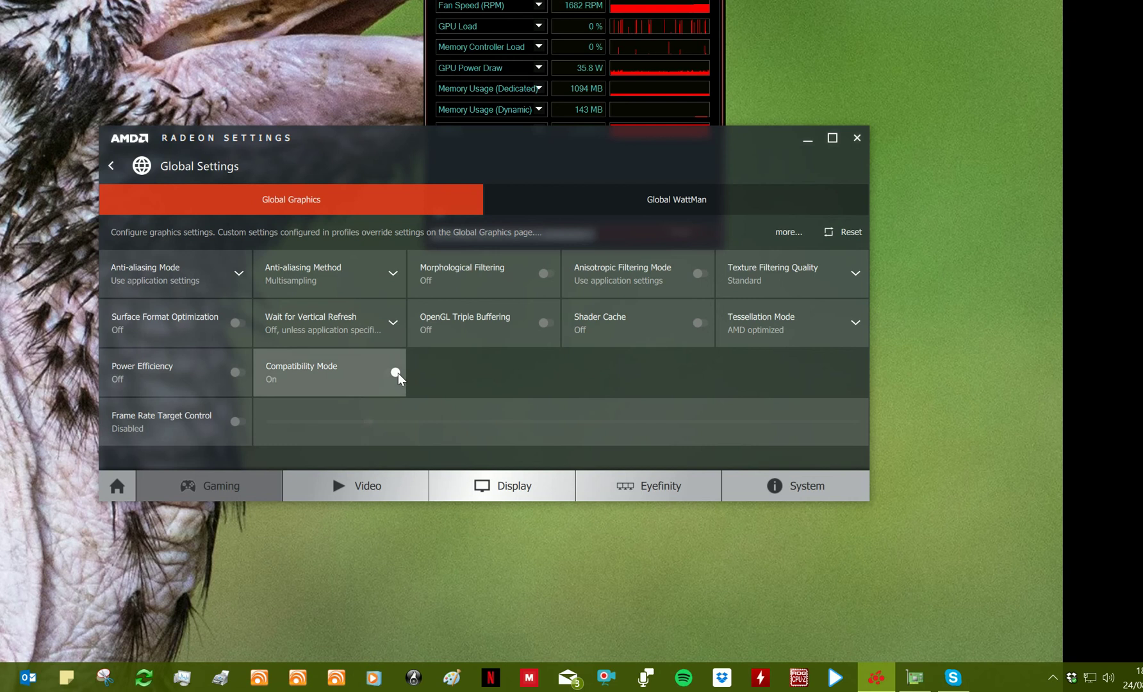
{"action": "left_click", "coordinate": [679, 200]}
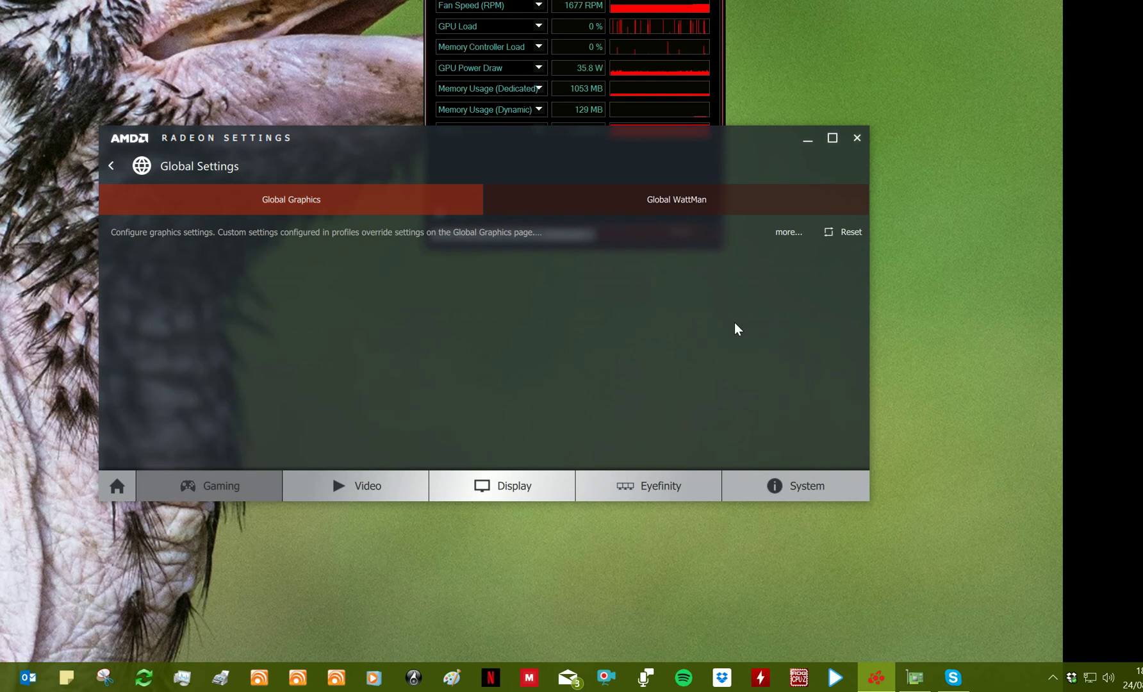
{"action": "scroll", "coordinate": [866, 307], "scroll_direction": "down", "scroll_amount": 2}
{"action": "mouse_move", "coordinate": [866, 311]}
{"action": "left_mouse_down"}
{"action": "mouse_move", "coordinate": [875, 383]}
{"action": "mouse_move", "coordinate": [864, 387]}
{"action": "mouse_move", "coordinate": [856, 329]}
{"action": "mouse_move", "coordinate": [865, 471]}
{"action": "left_mouse_up"}
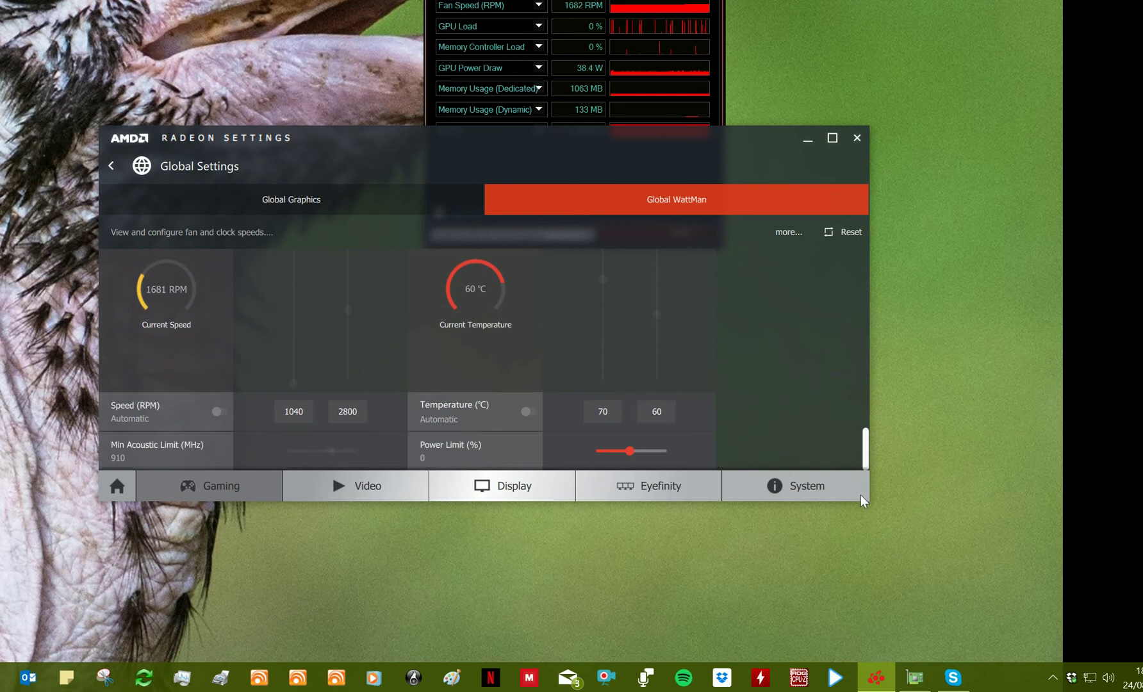
{"action": "scroll", "coordinate": [839, 409], "scroll_direction": "up", "scroll_amount": 3}
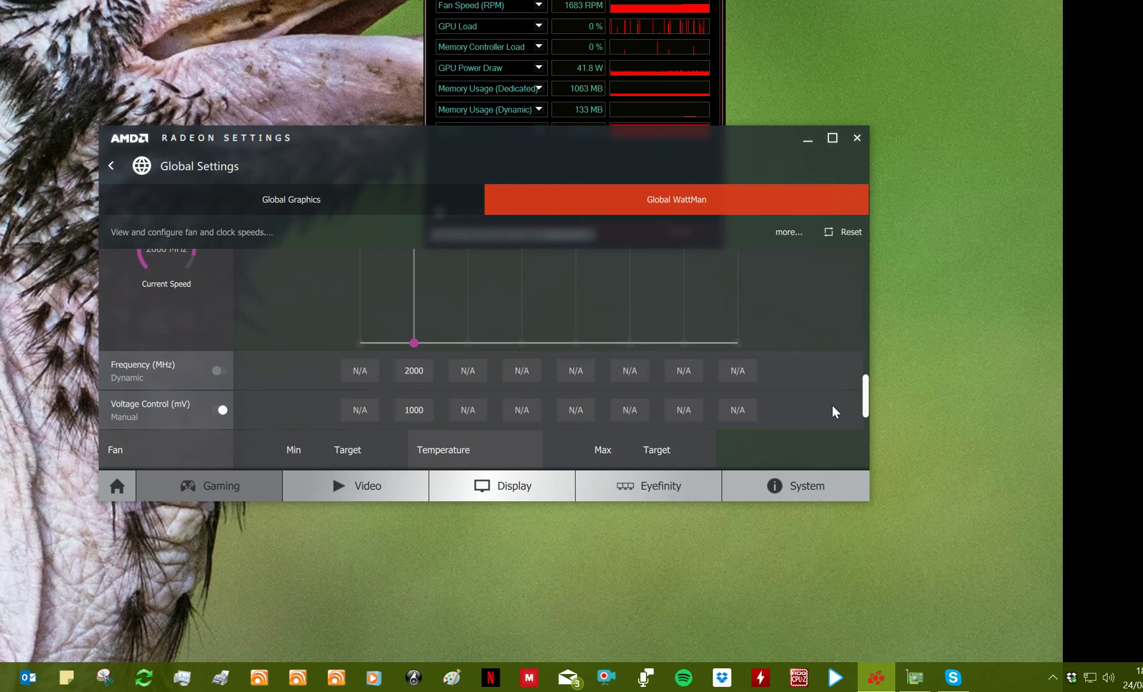
{"action": "scroll", "coordinate": [835, 409], "scroll_direction": "up", "scroll_amount": 1}
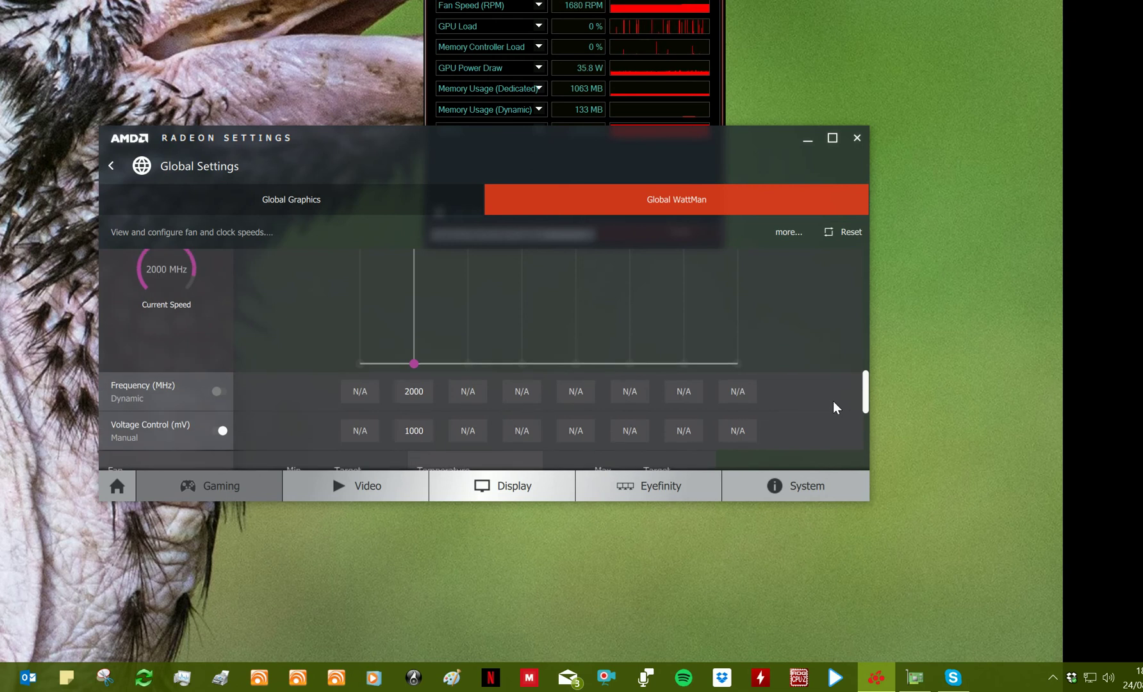
{"action": "scroll", "coordinate": [835, 408], "scroll_direction": "up", "scroll_amount": 5}
{"action": "scroll", "coordinate": [829, 365], "scroll_direction": "up", "scroll_amount": 5}
{"action": "scroll", "coordinate": [827, 337], "scroll_direction": "up", "scroll_amount": 2}
{"action": "scroll", "coordinate": [824, 322], "scroll_direction": "up", "scroll_amount": 1}
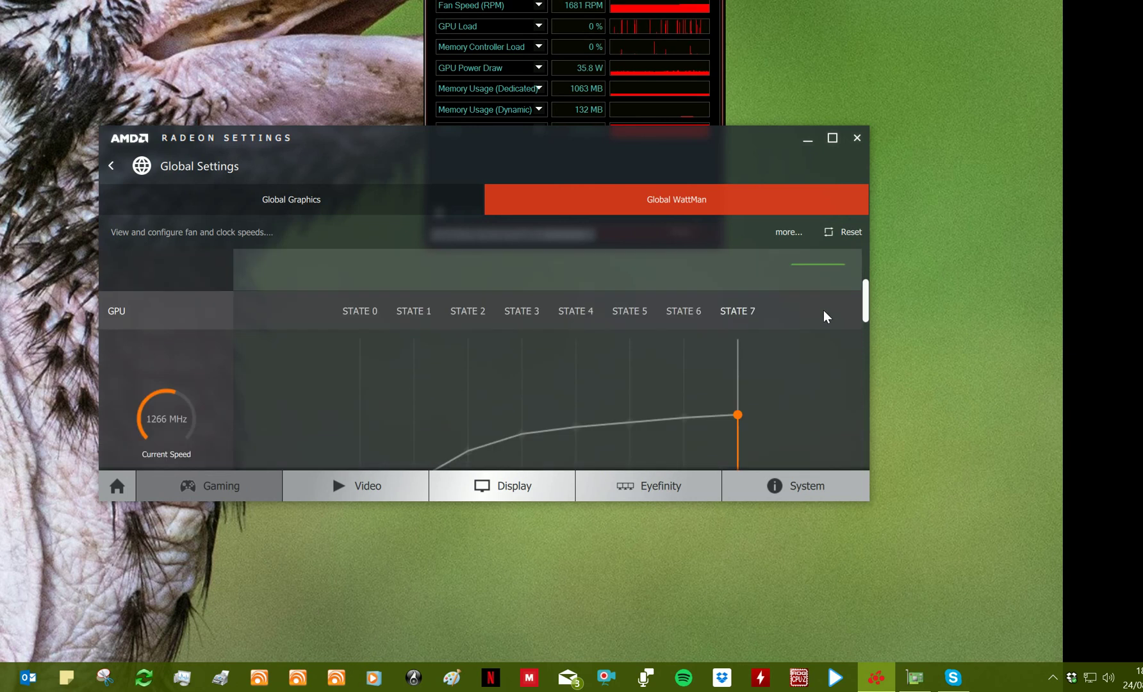
{"action": "scroll", "coordinate": [834, 349], "scroll_direction": "down", "scroll_amount": 5}
{"action": "scroll", "coordinate": [835, 343], "scroll_direction": "up", "scroll_amount": 3}
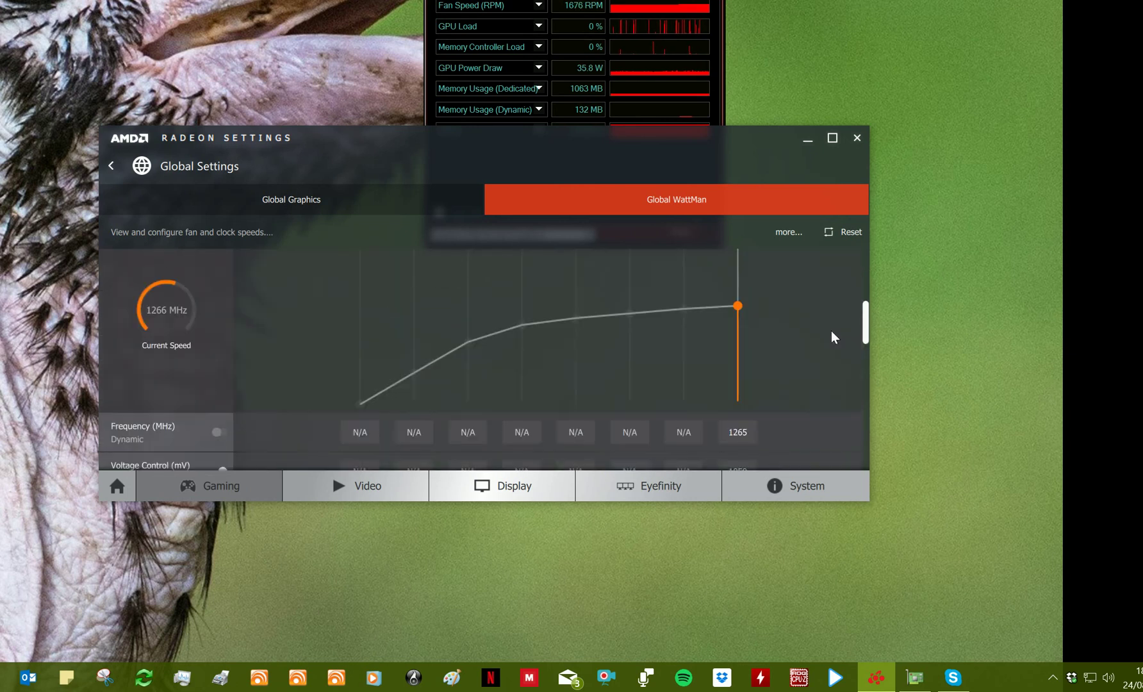
{"action": "scroll", "coordinate": [833, 334], "scroll_direction": "up", "scroll_amount": 1}
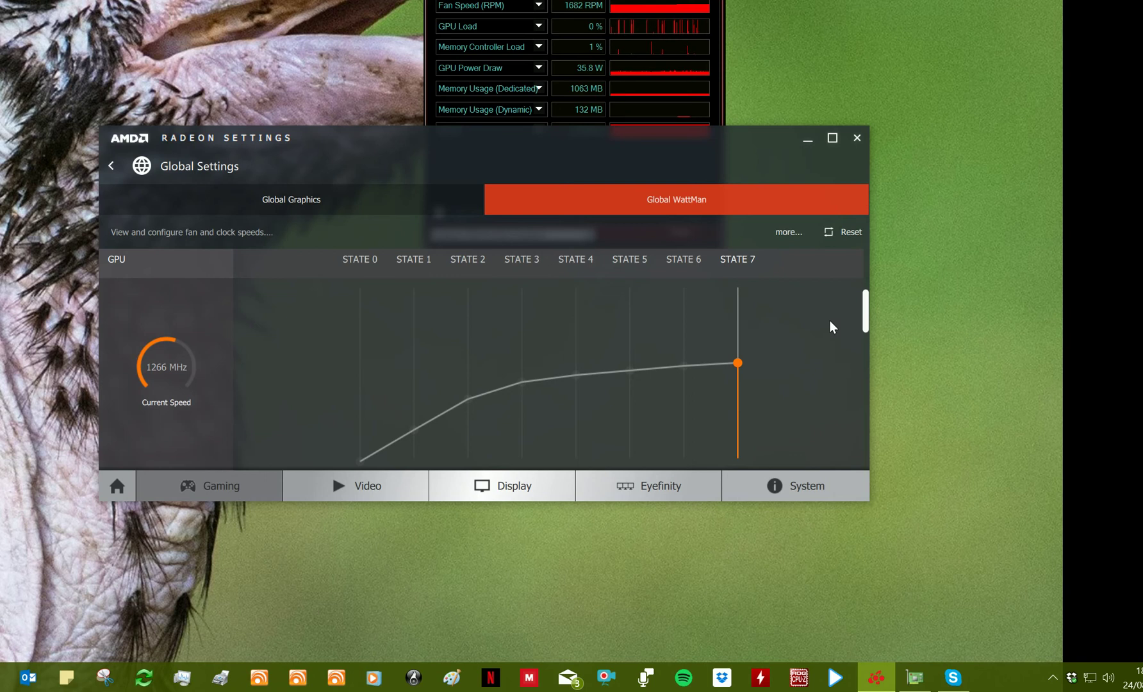
{"action": "scroll", "coordinate": [833, 324], "scroll_direction": "down", "scroll_amount": 2}
Step: Scroll up the WattMan page and shift the Radeon Settings window slightly right
{"action": "scroll", "coordinate": [841, 346], "scroll_direction": "up", "scroll_amount": 1}
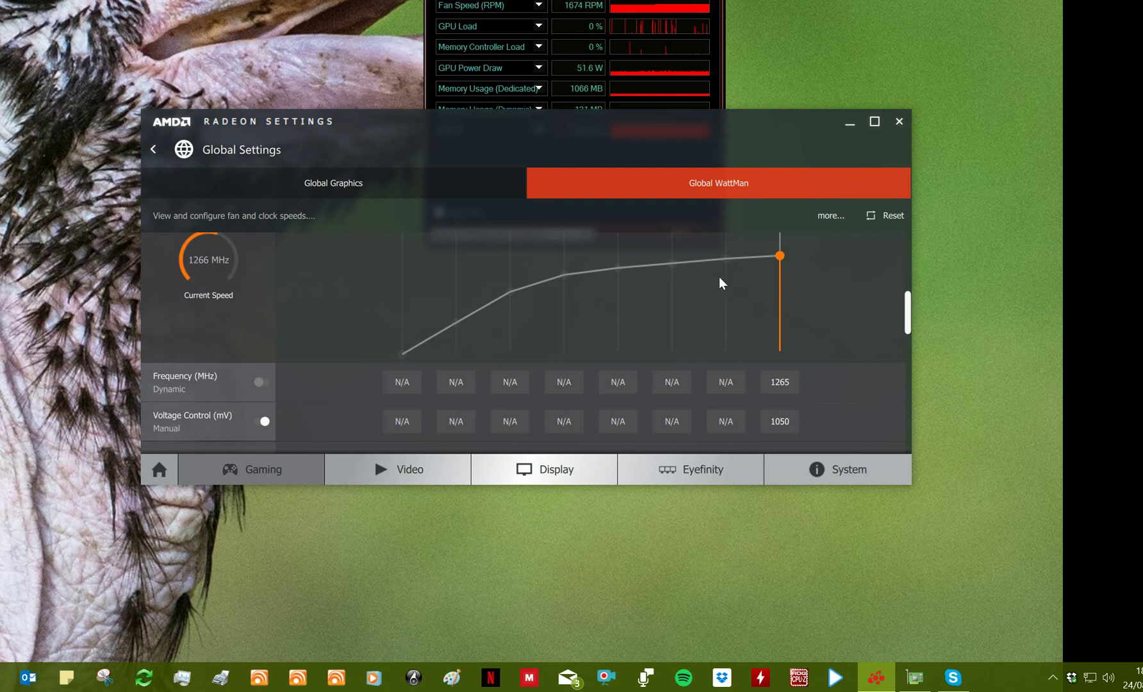
{"action": "mouse_move", "coordinate": [729, 122]}
{"action": "left_mouse_down"}
{"action": "mouse_move", "coordinate": [789, 115]}
{"action": "mouse_move", "coordinate": [778, 153]}
{"action": "left_mouse_up"}
{"action": "type", "text": "1000"}
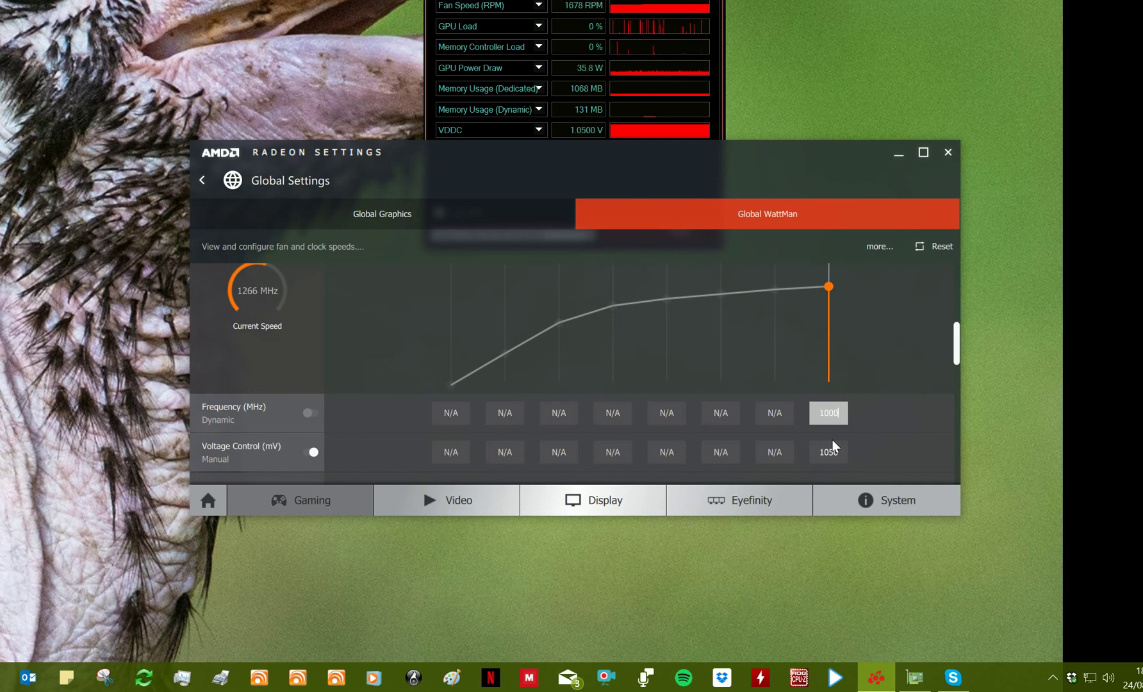
Step: Set State 7 voltage to 950 mV, apply WattMan changes, and bring GPU-Z forward
{"action": "left_click", "coordinate": [825, 452]}
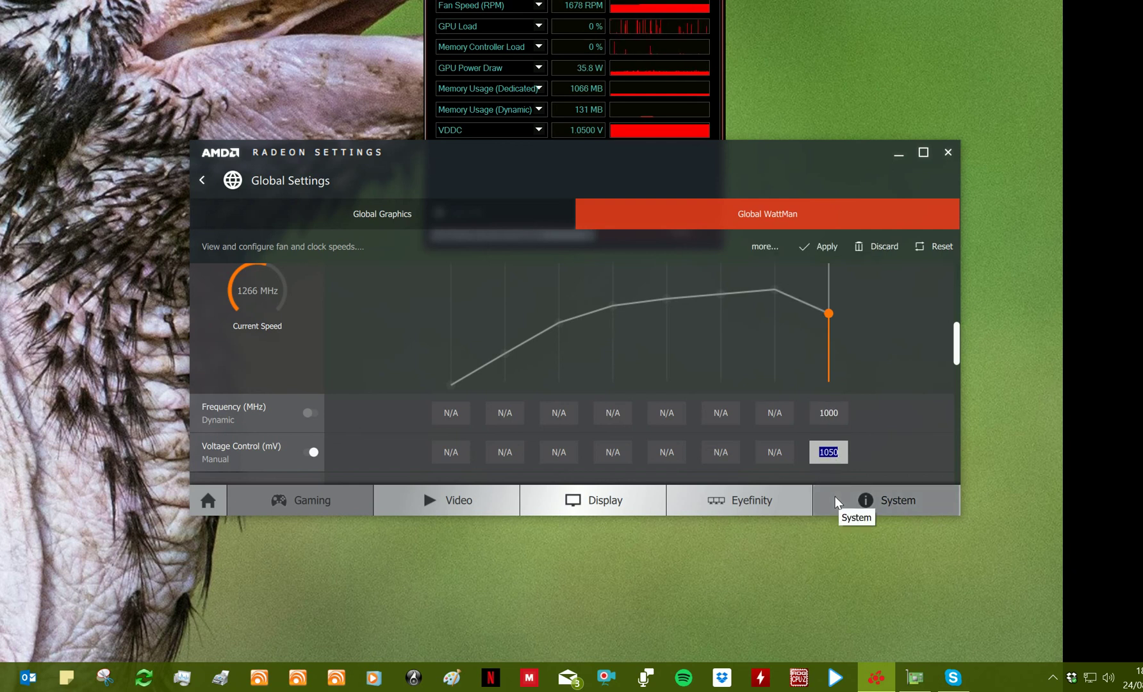
{"action": "type", "text": "0950"}
{"action": "key", "text": "Return"}
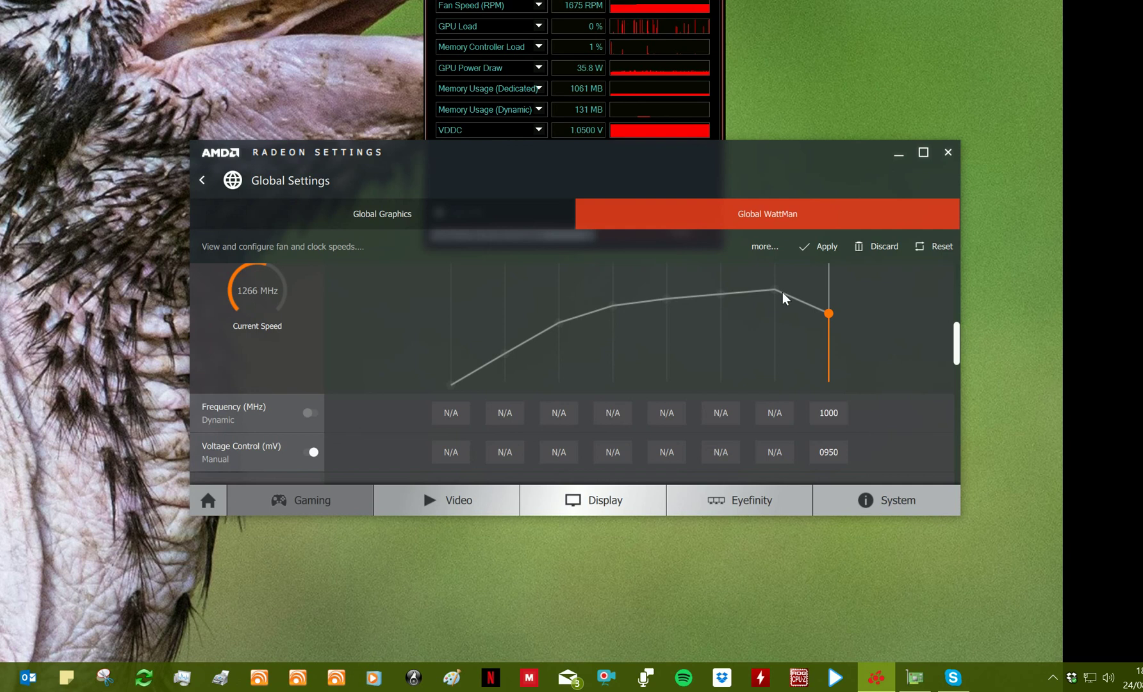
{"action": "left_click", "coordinate": [828, 245]}
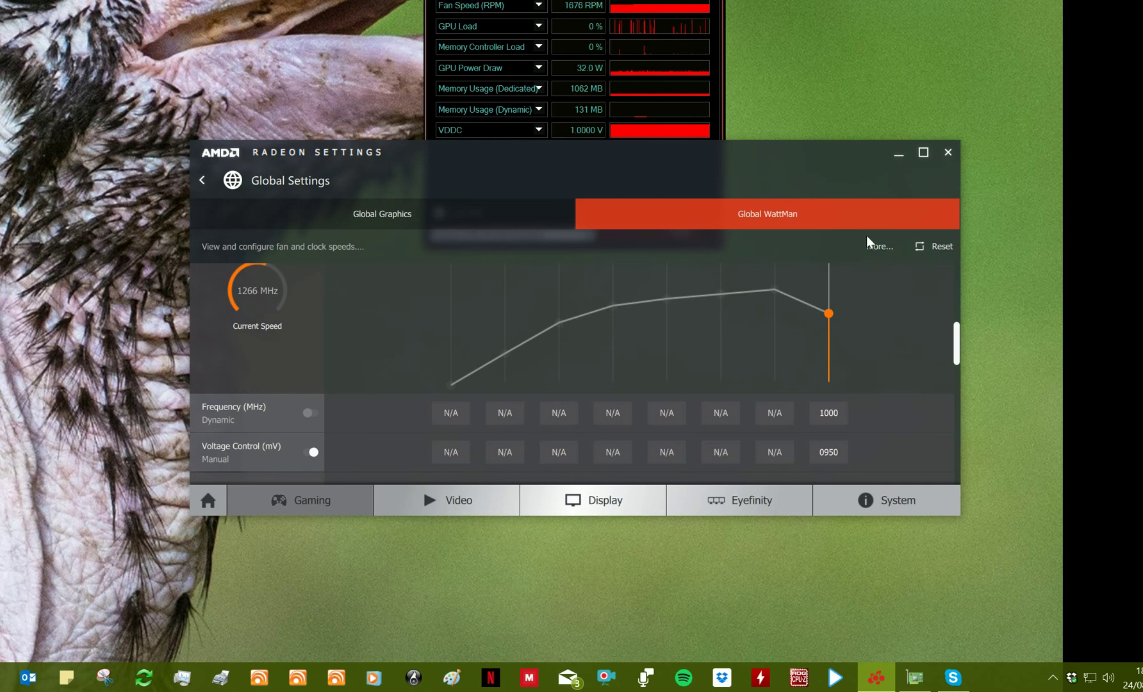
{"action": "left_click_drag", "start_coordinate": [671, 1], "coordinate": [604, 50]}
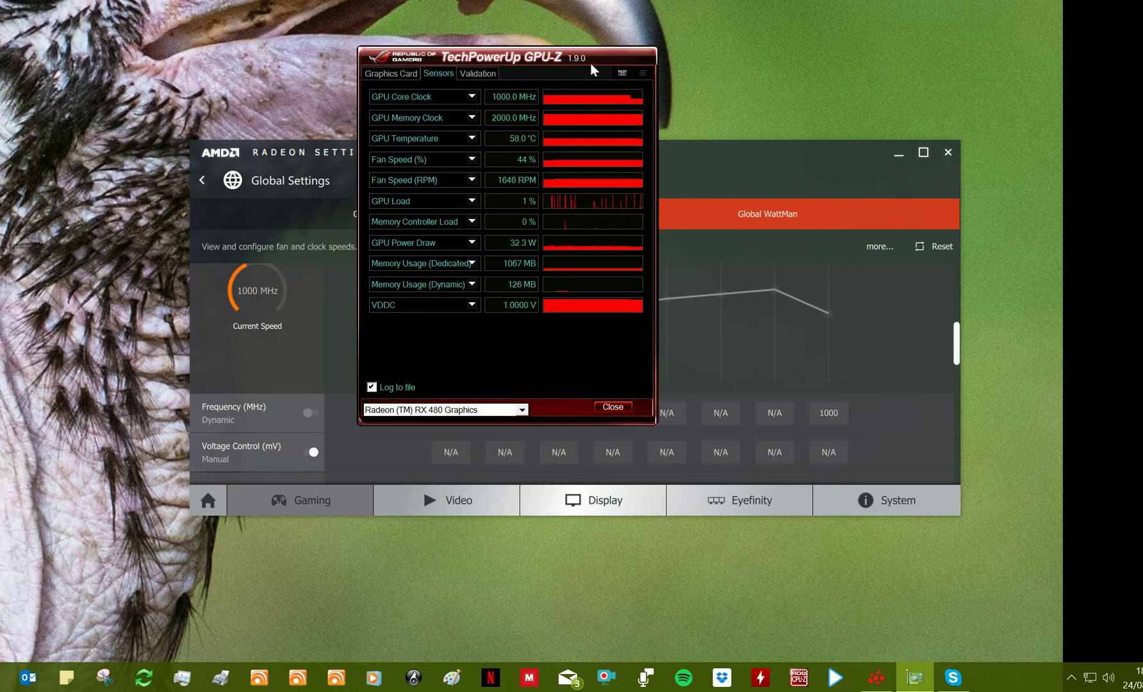
{"action": "mouse_move", "coordinate": [596, 56]}
{"action": "left_mouse_down"}
{"action": "mouse_move", "coordinate": [866, 72]}
{"action": "mouse_move", "coordinate": [815, 84]}
{"action": "mouse_move", "coordinate": [538, 81]}
{"action": "mouse_move", "coordinate": [556, 82]}
{"action": "left_mouse_up"}
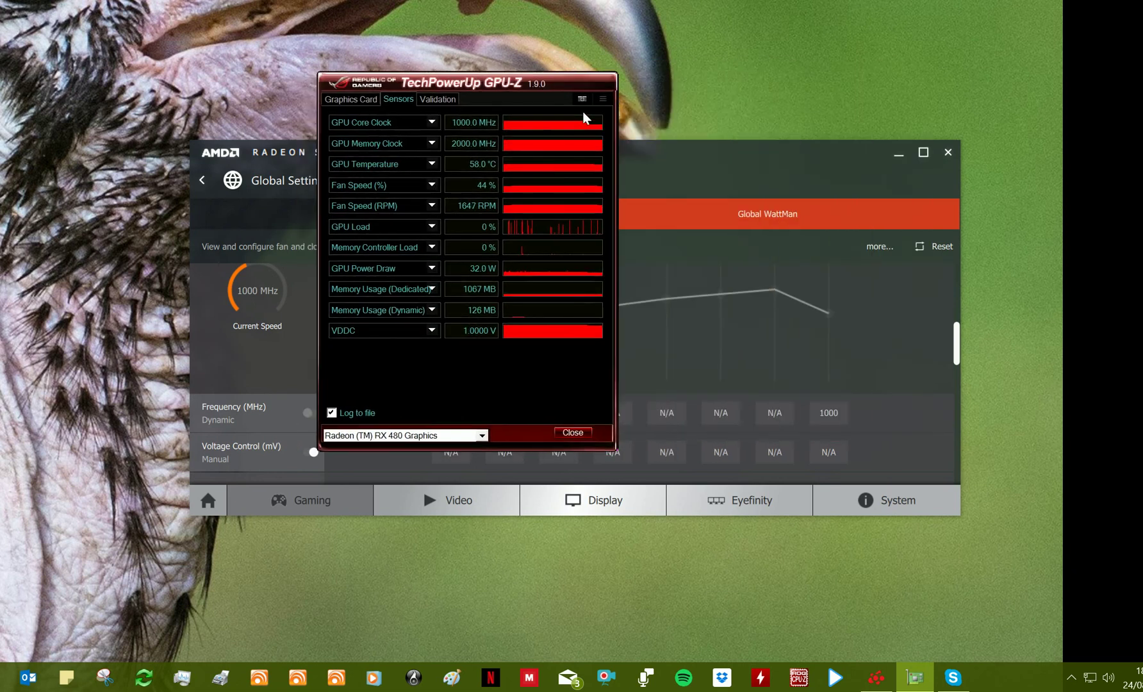